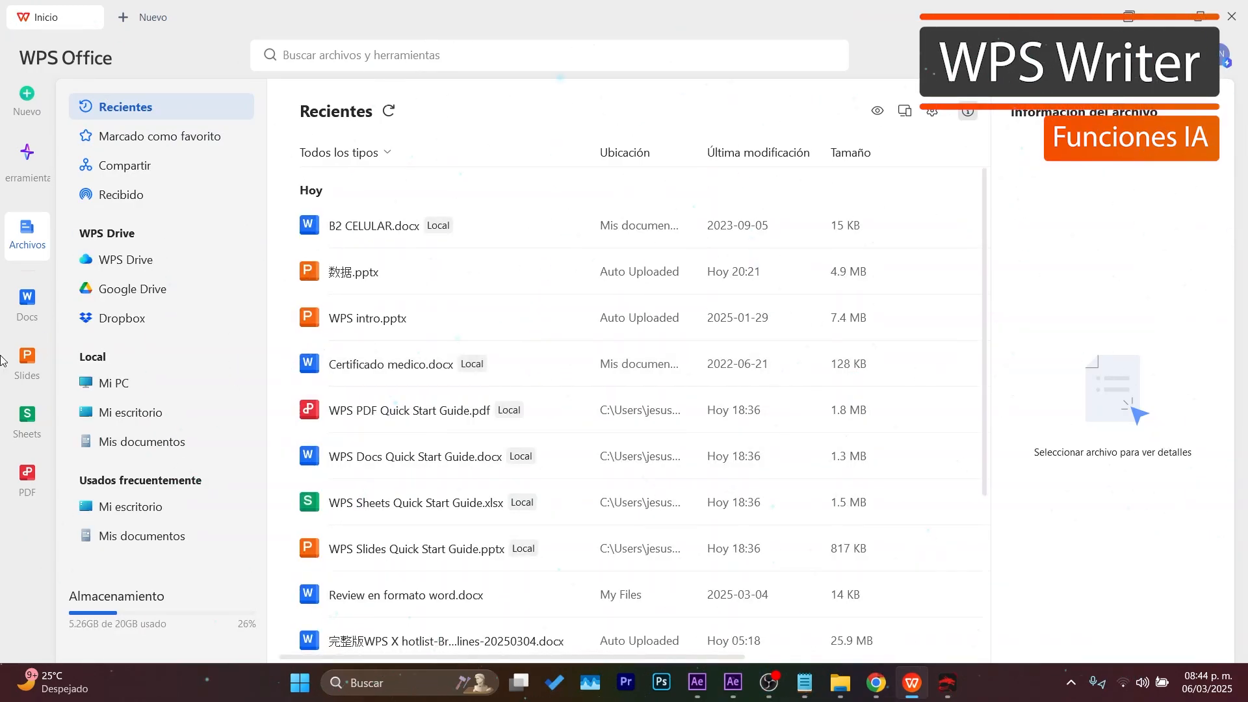
Step: Open three new document-creation tabs and switch among them
{"action": "left_click", "coordinate": [154, 18]}
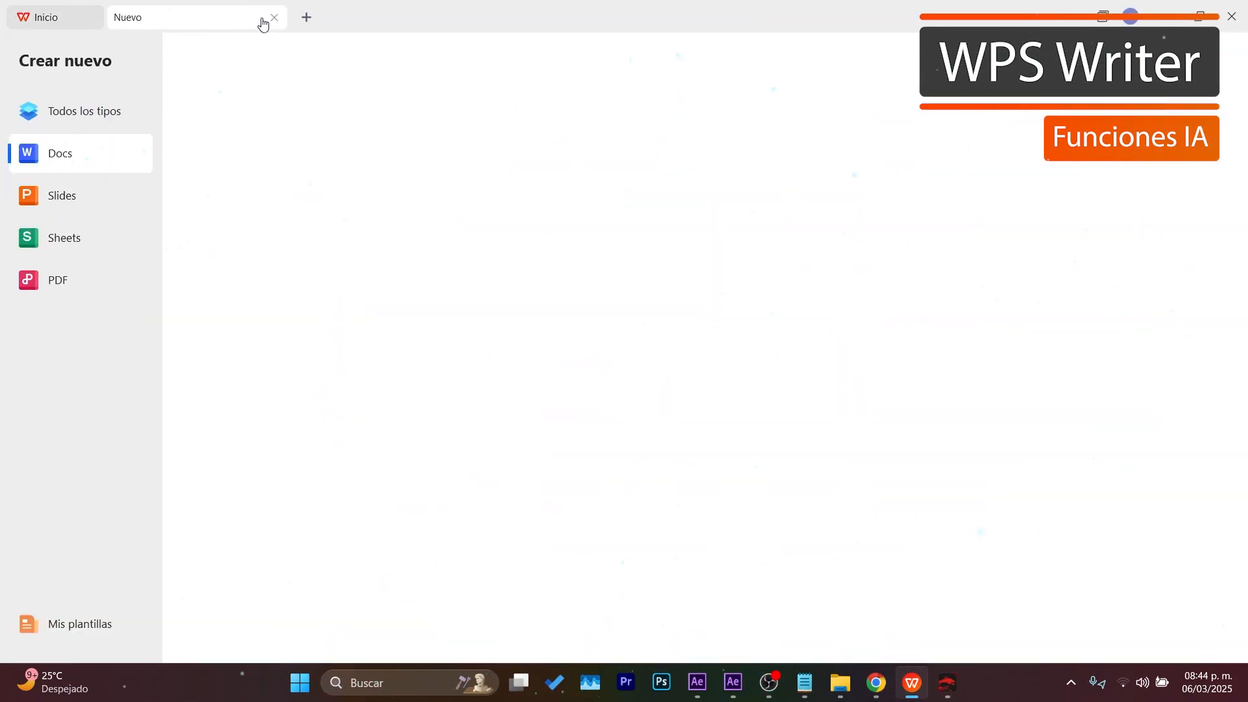
{"action": "left_click", "coordinate": [314, 16]}
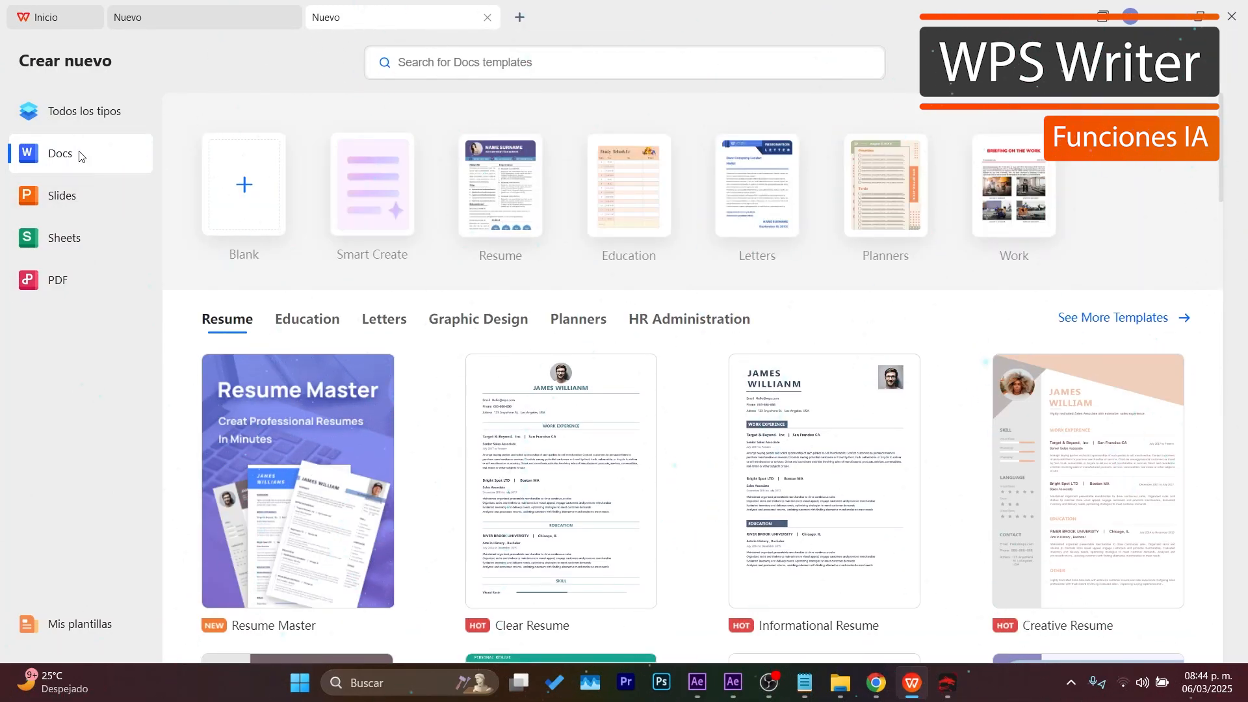
{"action": "left_click", "coordinate": [523, 21]}
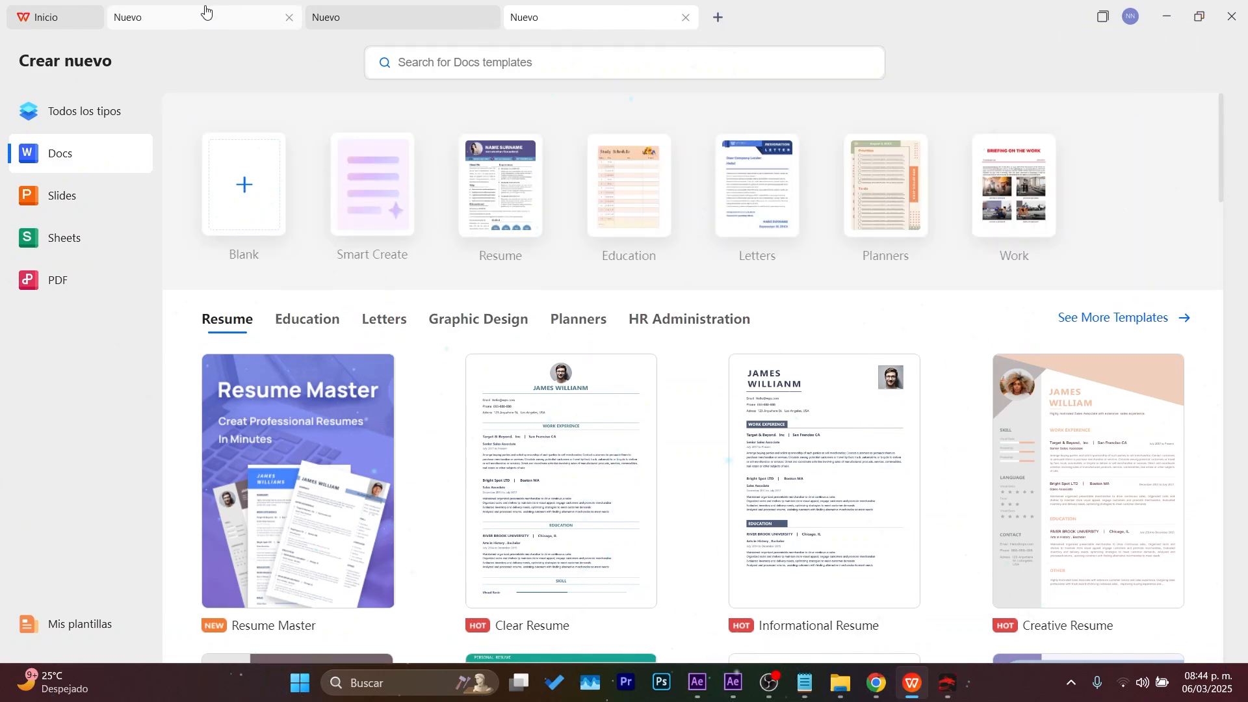
{"action": "left_click", "coordinate": [205, 15]}
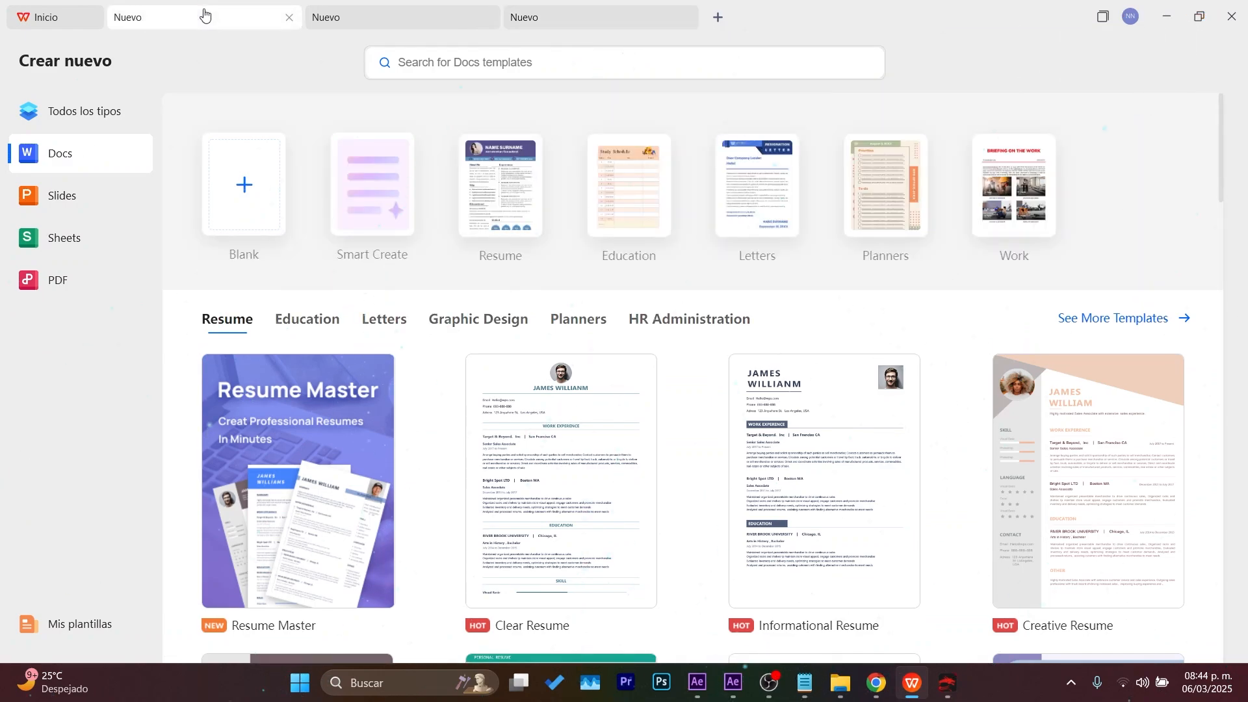
{"action": "left_click", "coordinate": [398, 23]}
{"action": "left_click", "coordinate": [546, 26]}
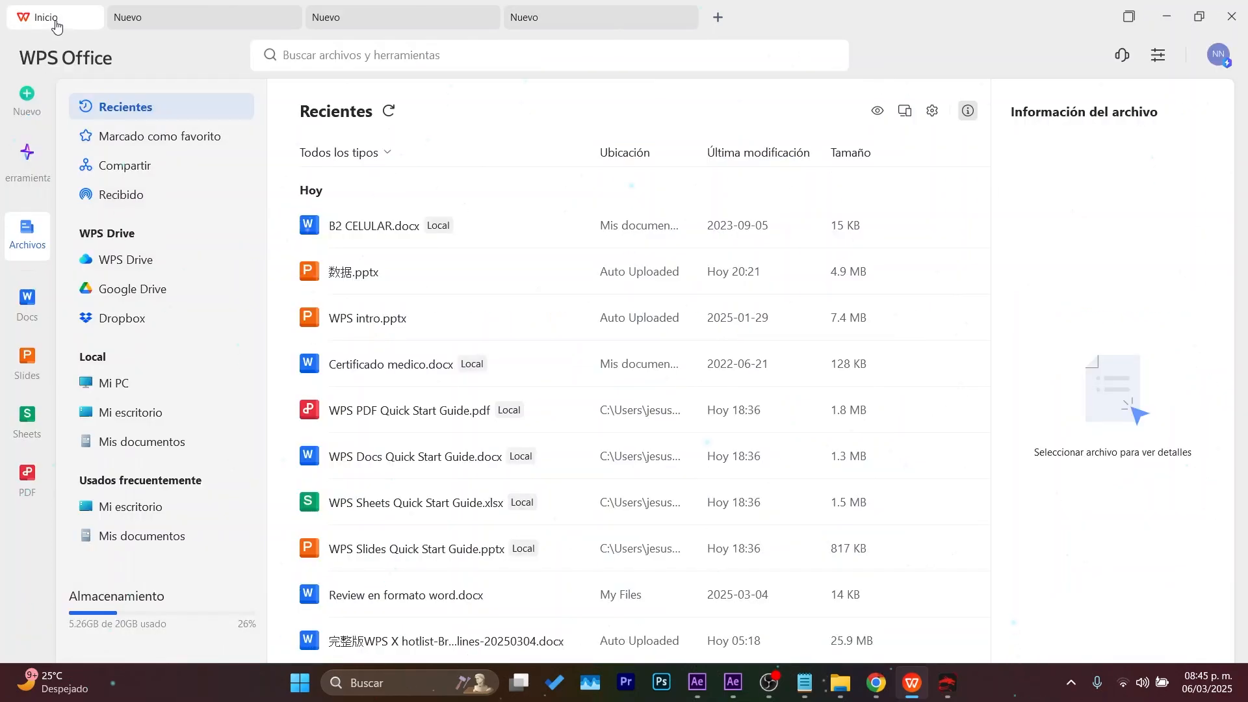
Step: Return to the start page and open the recent file B2 CELULAR.docx
{"action": "left_click", "coordinate": [52, 19]}
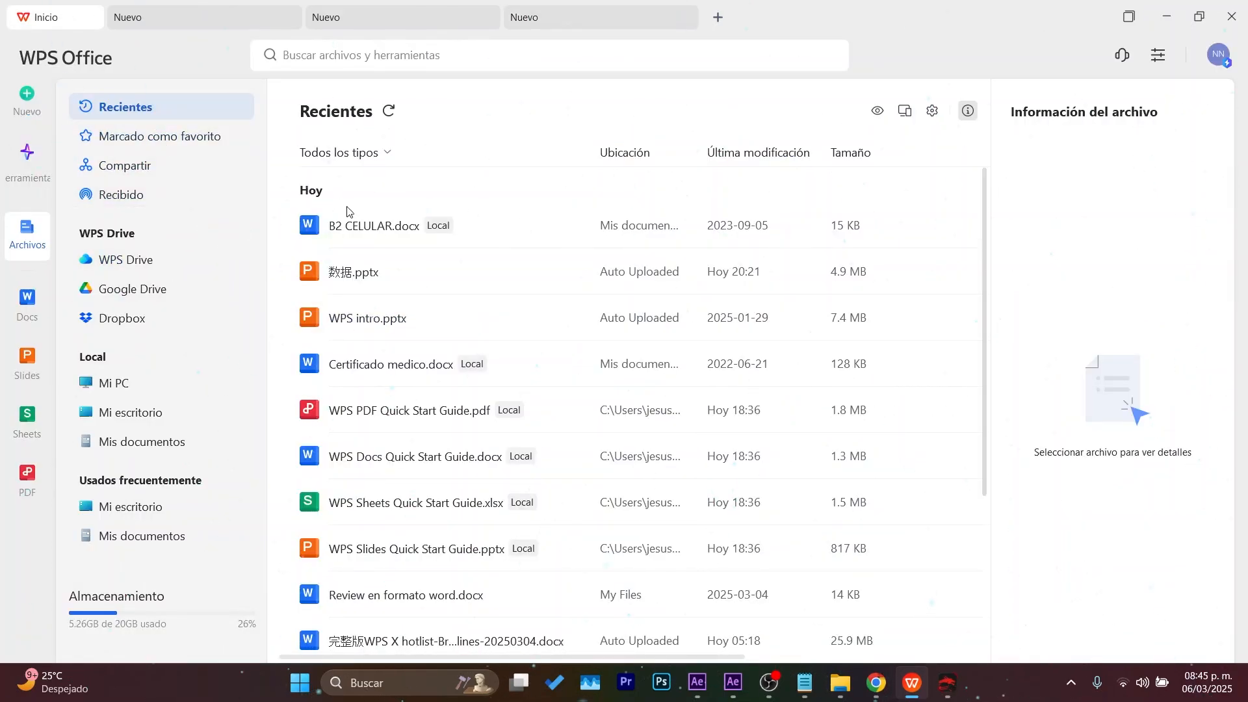
{"action": "left_click", "coordinate": [376, 227]}
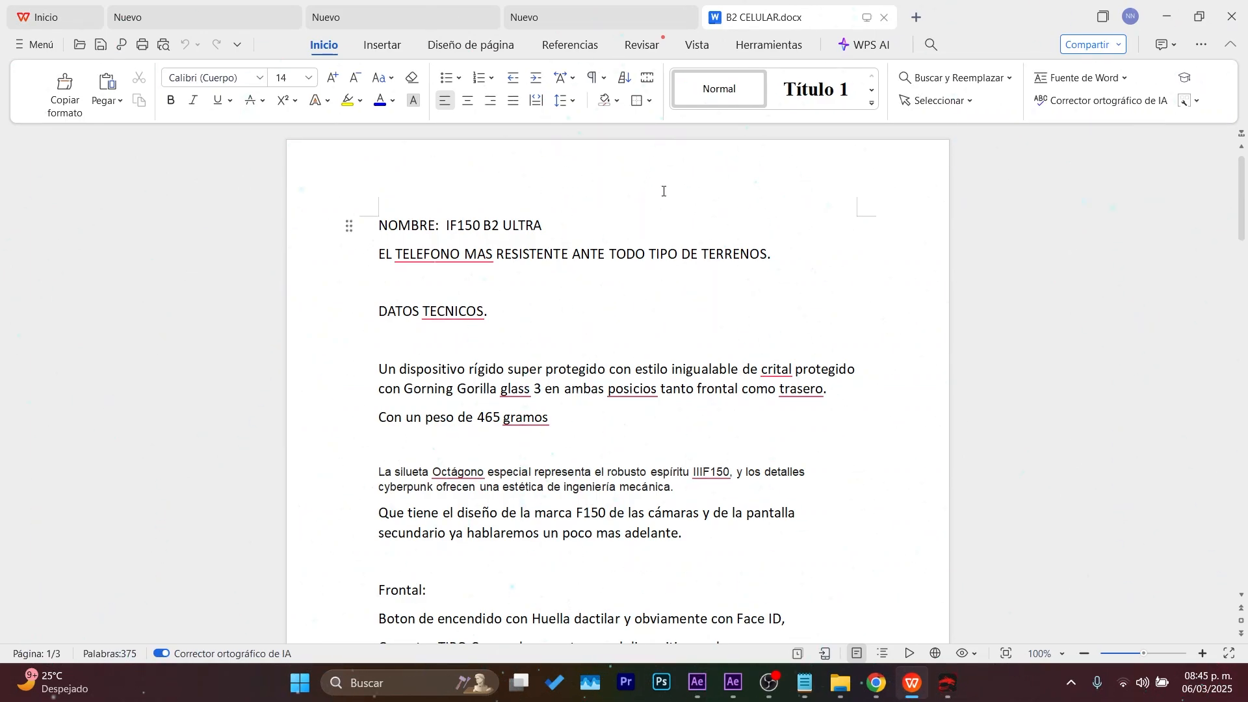
{"action": "scroll", "coordinate": [591, 303], "scroll_direction": "down", "scroll_amount": 1}
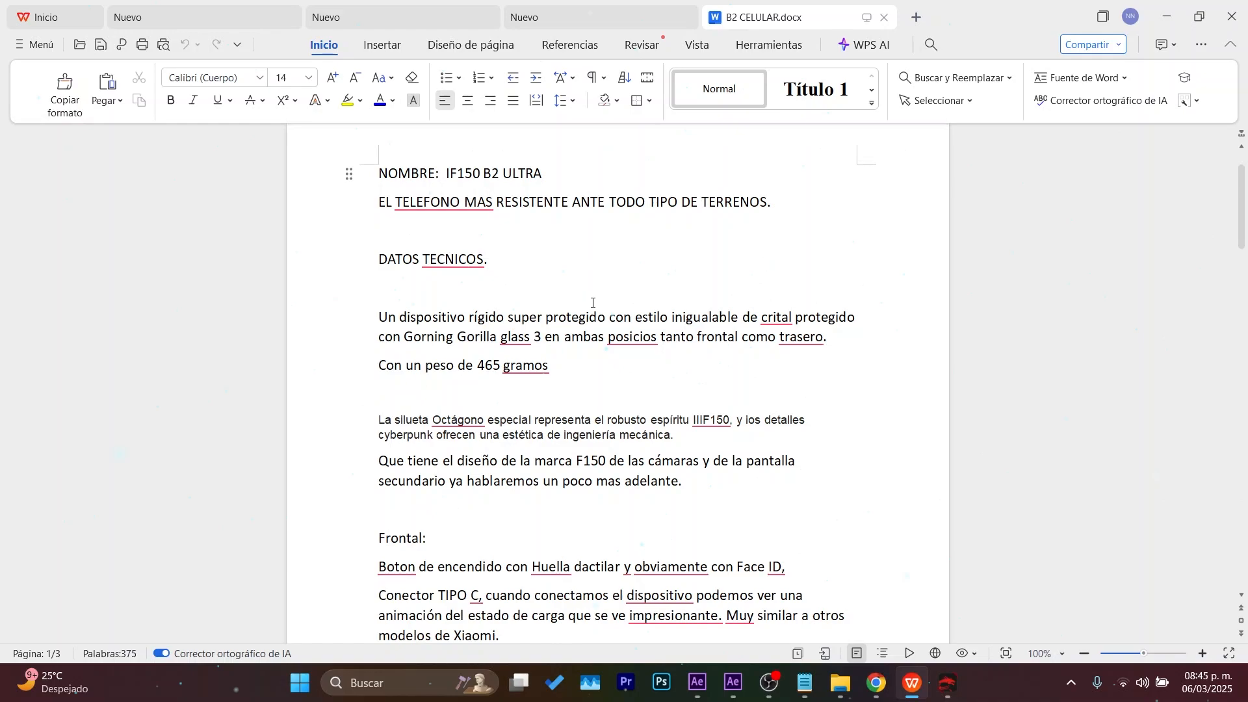
{"action": "scroll", "coordinate": [590, 301], "scroll_direction": "up", "scroll_amount": 1}
Step: Format the name line and the slogan line below it as blue, bold text with yellow highlighting
{"action": "left_click_drag", "start_coordinate": [403, 228], "coordinate": [641, 278]}
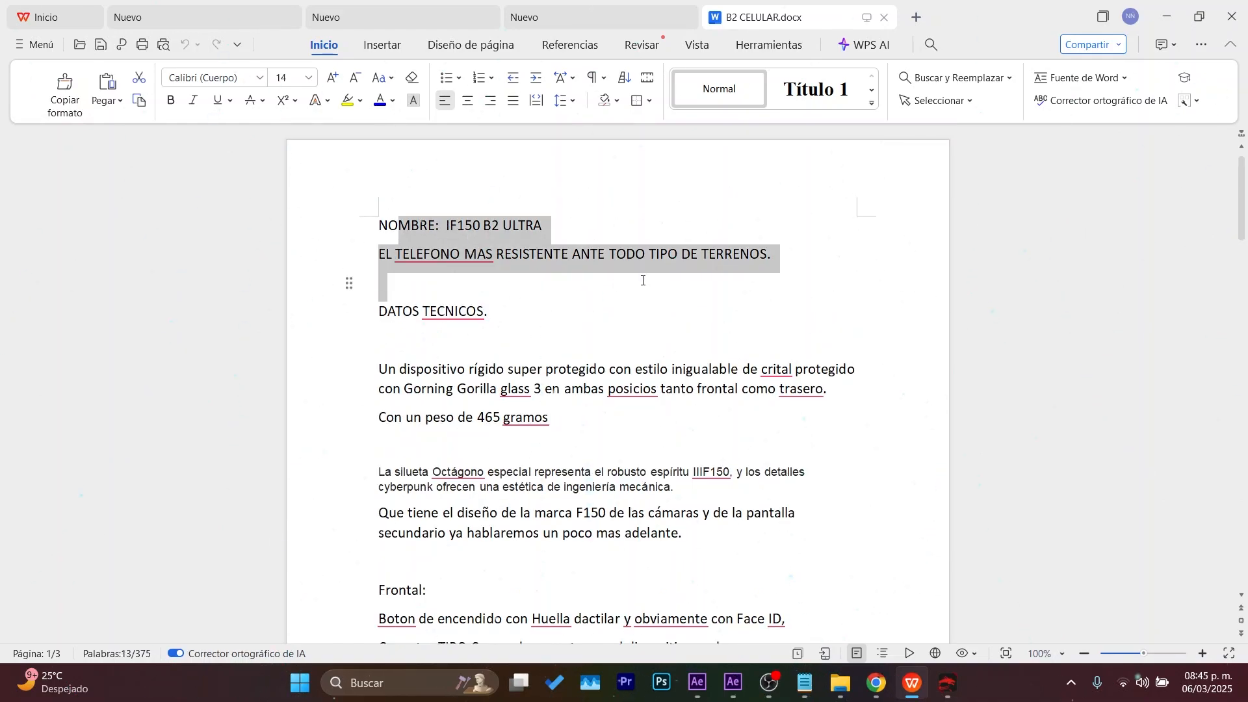
{"action": "left_click", "coordinate": [379, 104]}
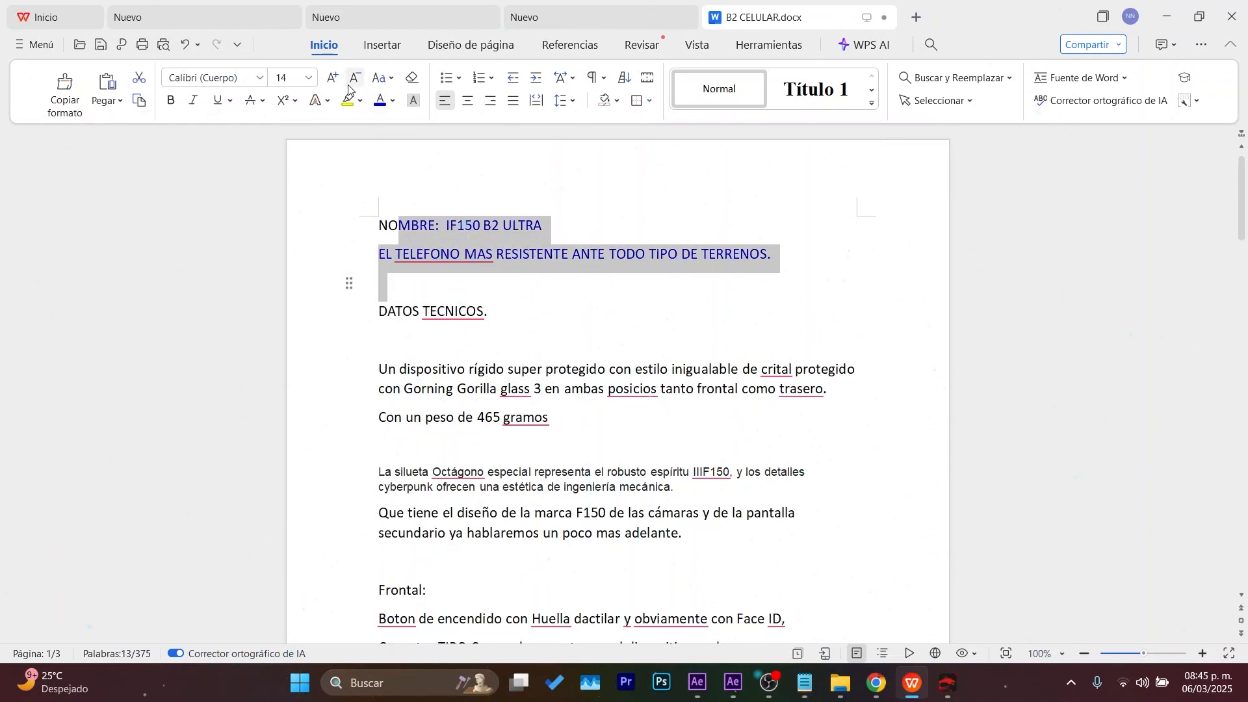
{"action": "left_click", "coordinate": [170, 101]}
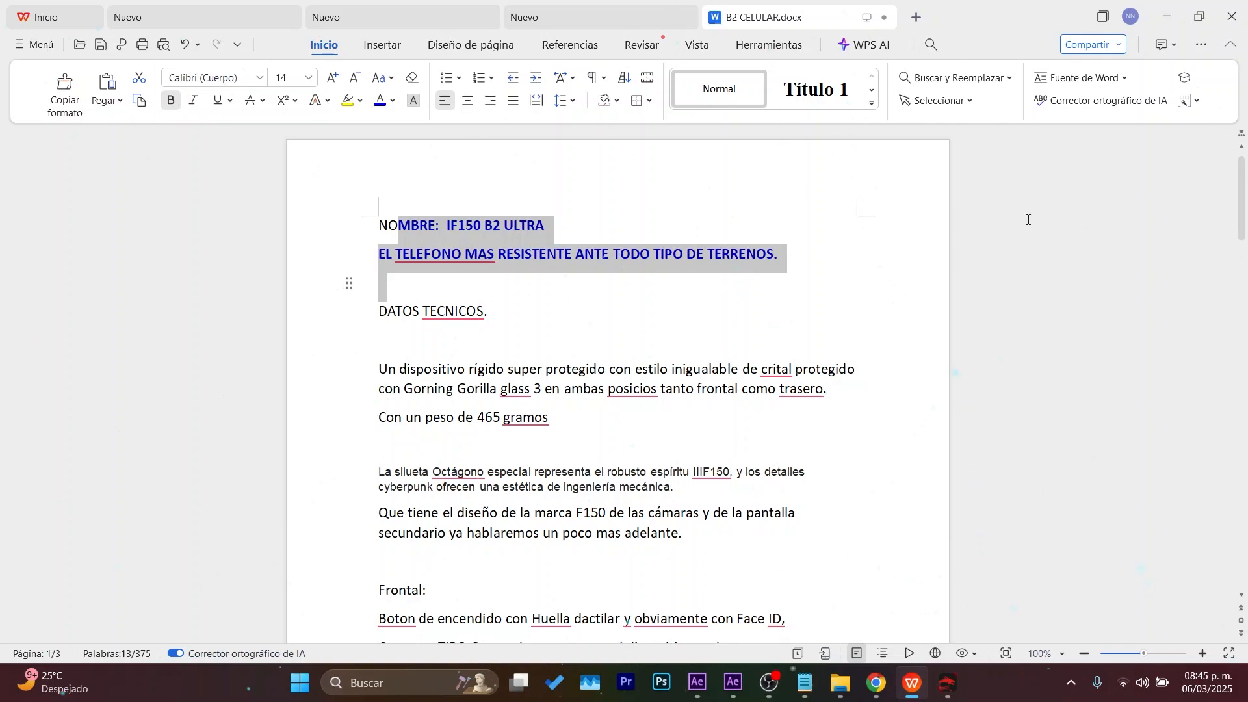
{"action": "left_click", "coordinate": [347, 102]}
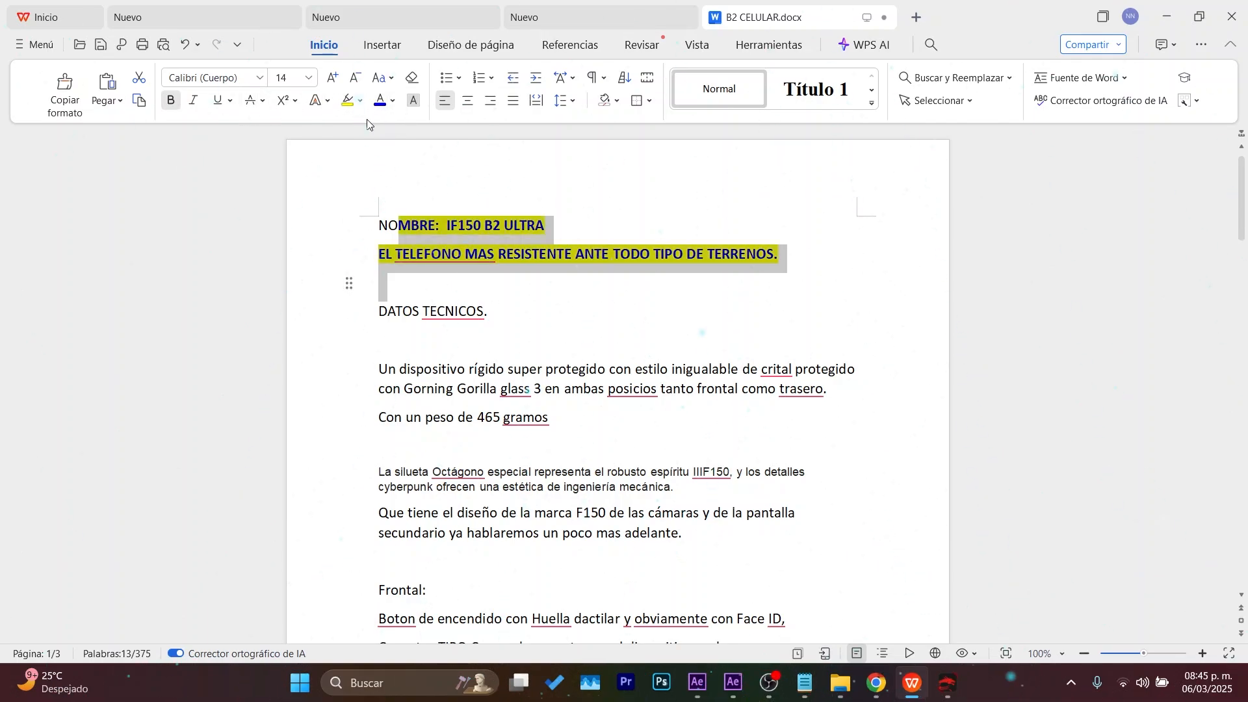
Step: Set the font of the rugged-device paragraph and the weight line under DATOS TECNICOS to Adobe Caslon Pro Bold
{"action": "left_click_drag", "start_coordinate": [439, 369], "coordinate": [388, 450]}
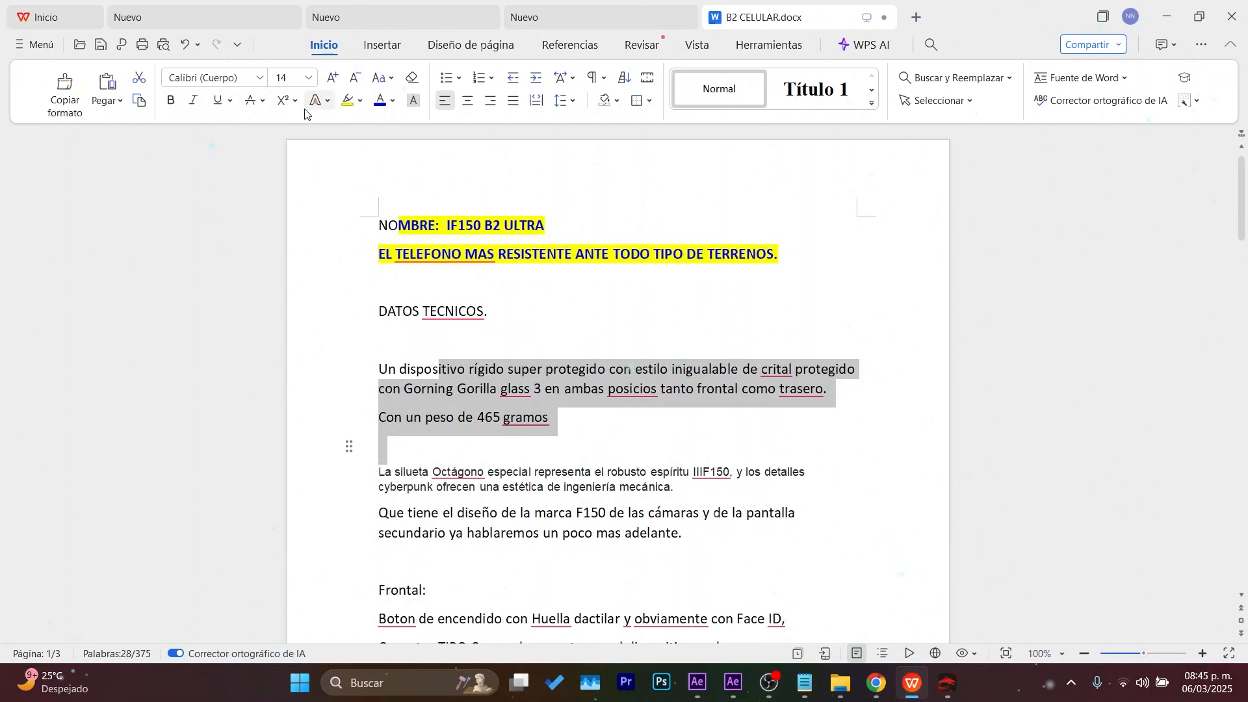
{"action": "left_click", "coordinate": [260, 78]}
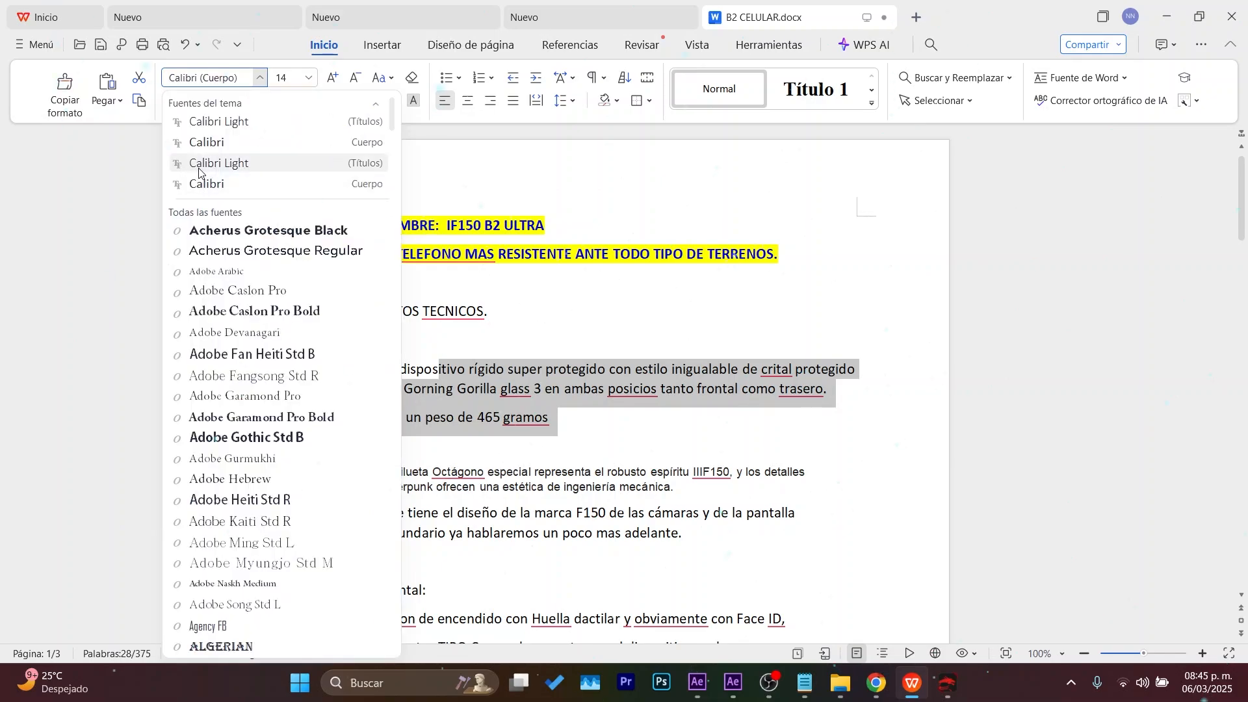
{"action": "left_click", "coordinate": [257, 313]}
{"action": "scroll", "coordinate": [552, 422], "scroll_direction": "down", "scroll_amount": 3}
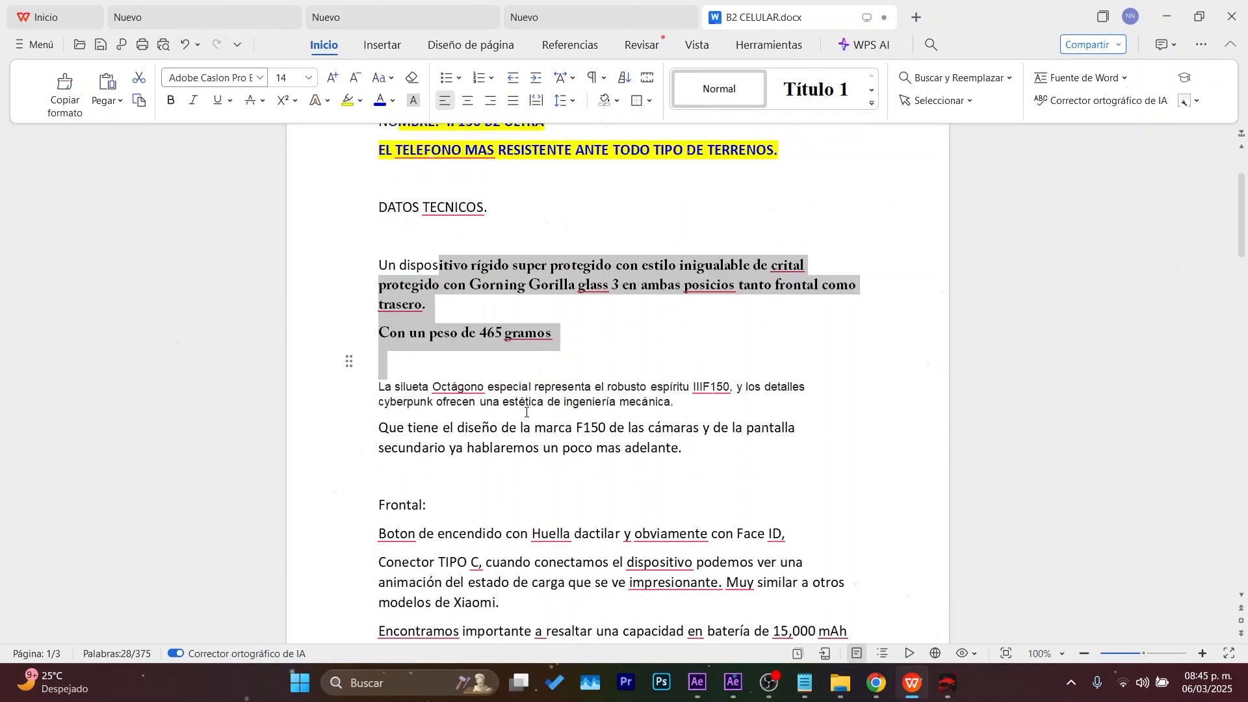
{"action": "left_click", "coordinate": [547, 390]}
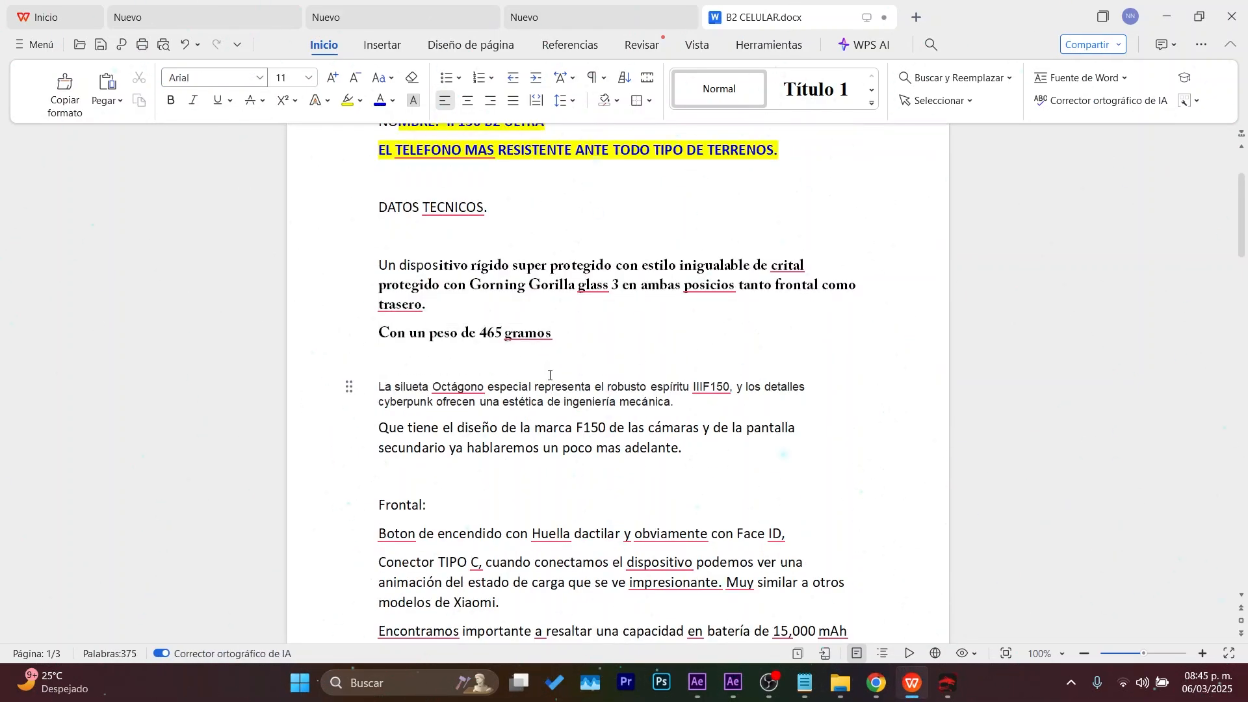
{"action": "left_click", "coordinate": [383, 49]}
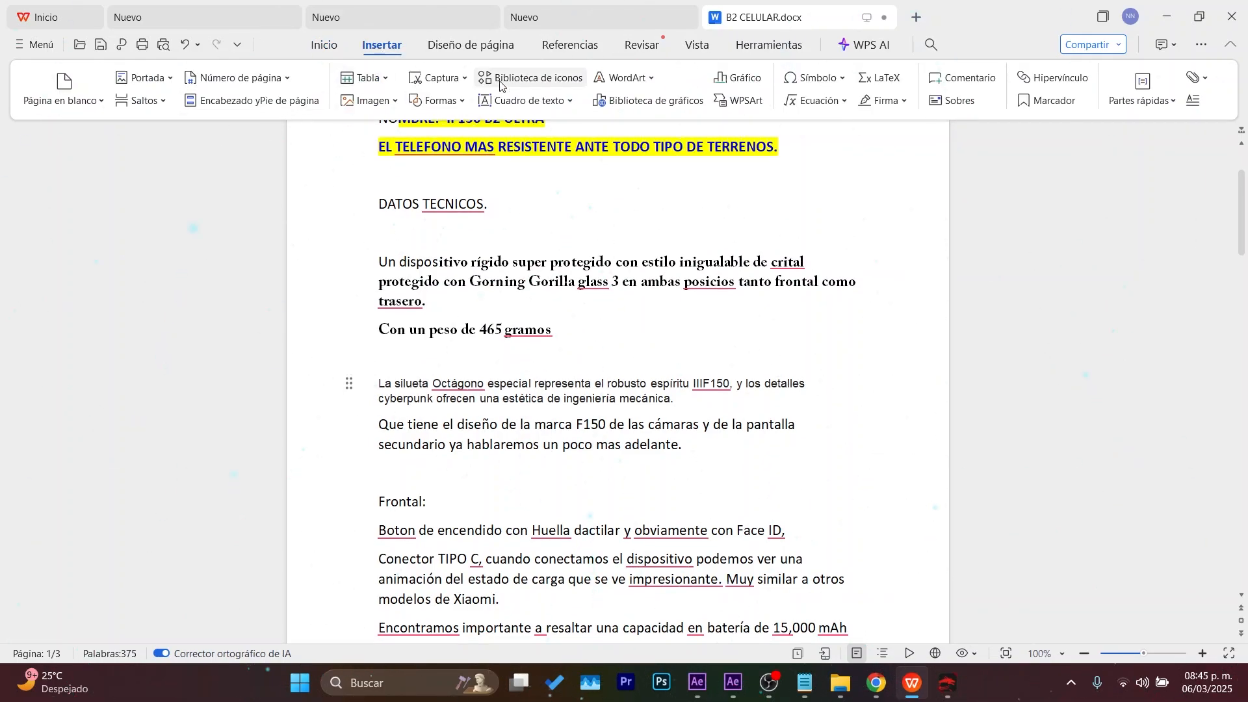
{"action": "left_click", "coordinate": [484, 45]}
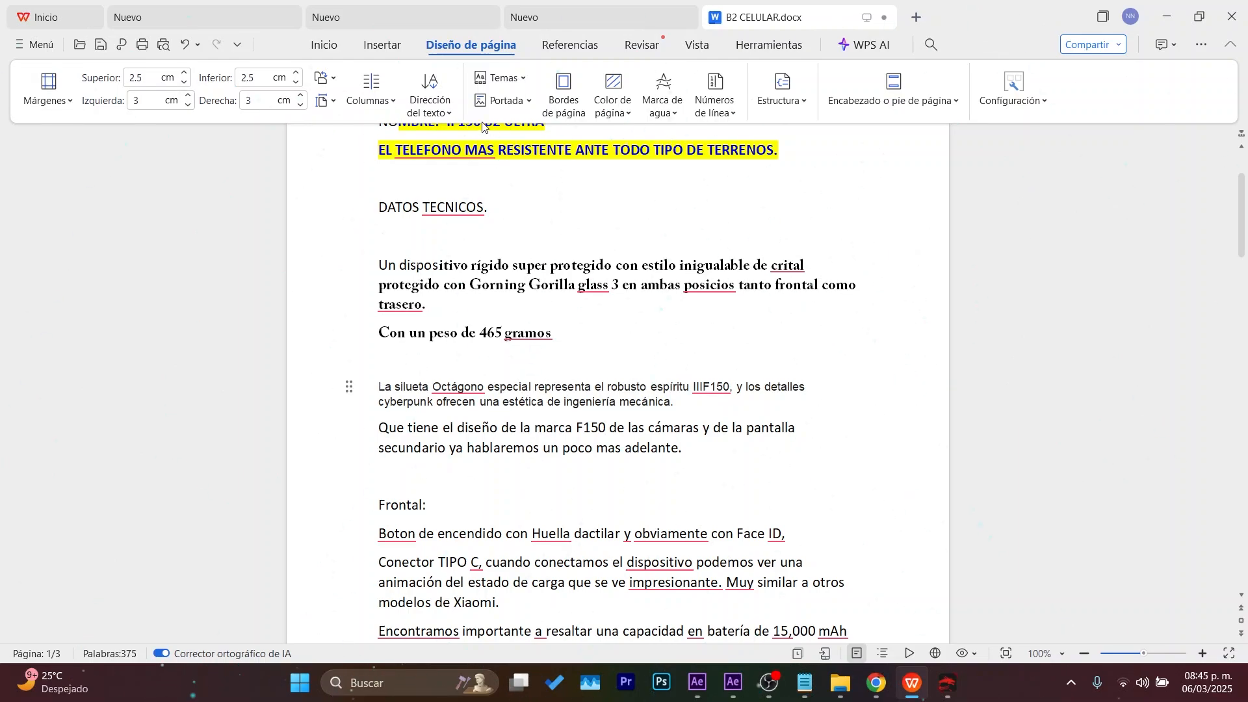
{"action": "left_click", "coordinate": [579, 42]}
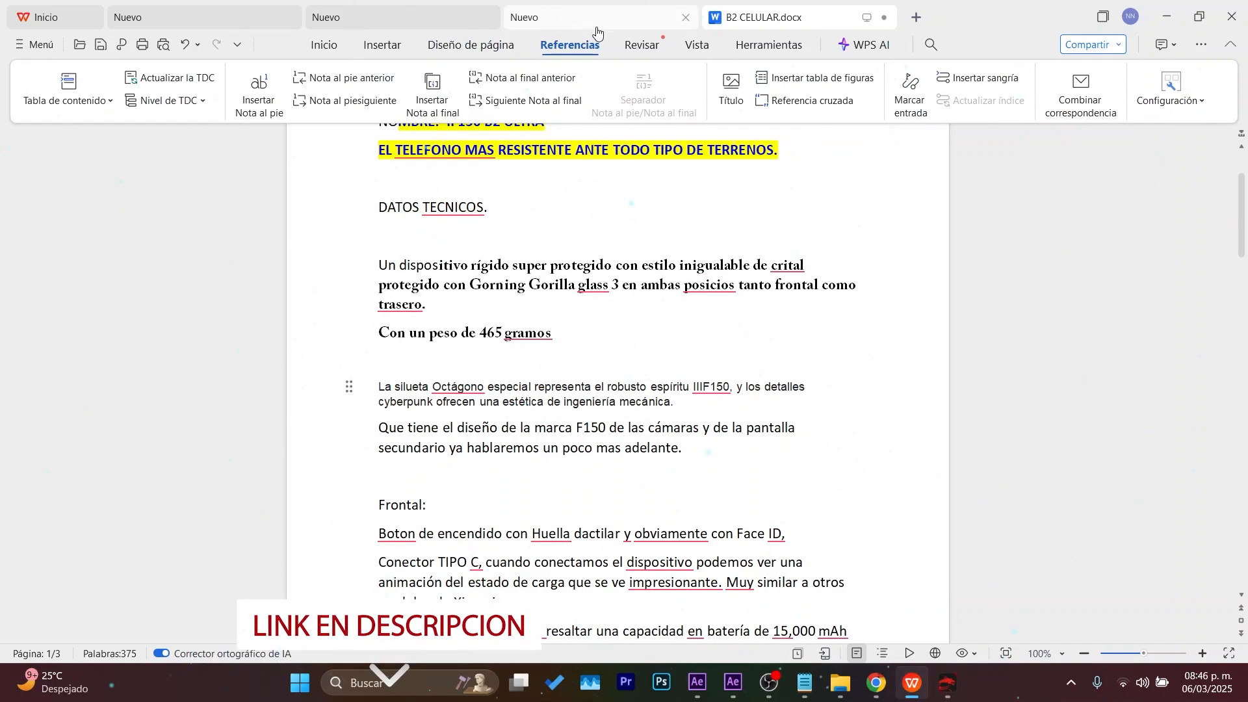
{"action": "left_click", "coordinate": [646, 44]}
{"action": "left_click", "coordinate": [698, 45]}
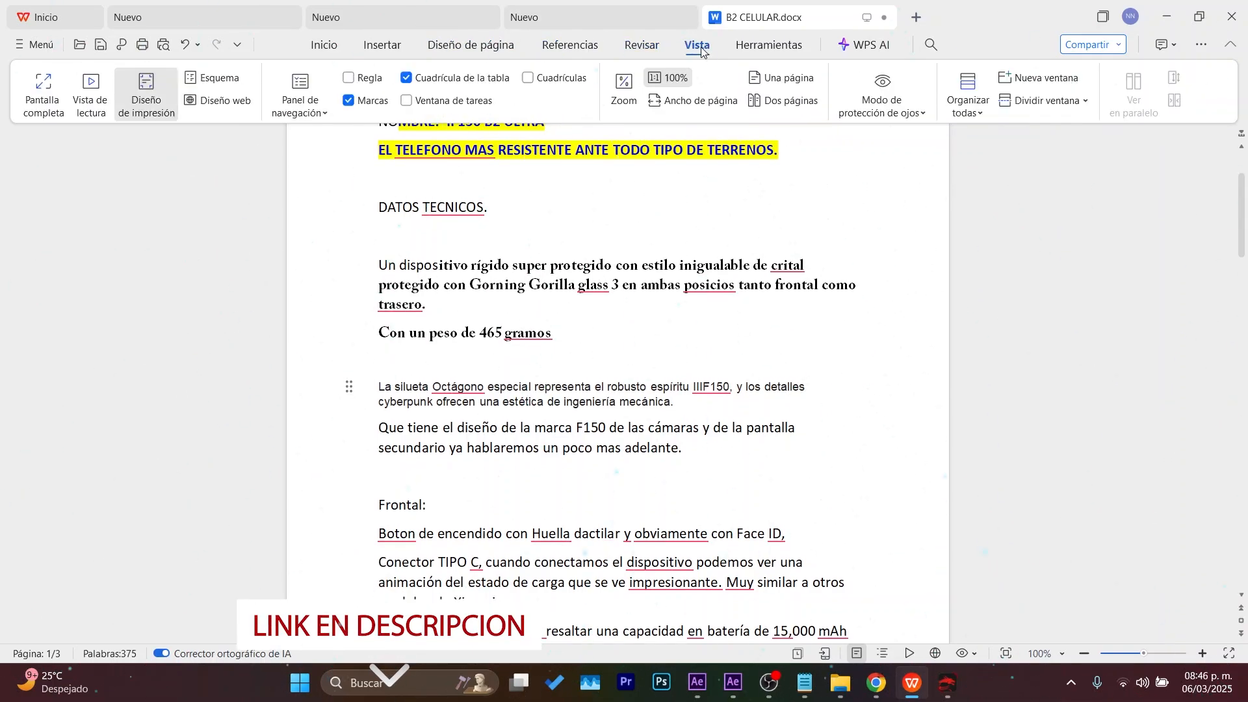
{"action": "left_click", "coordinate": [759, 53]}
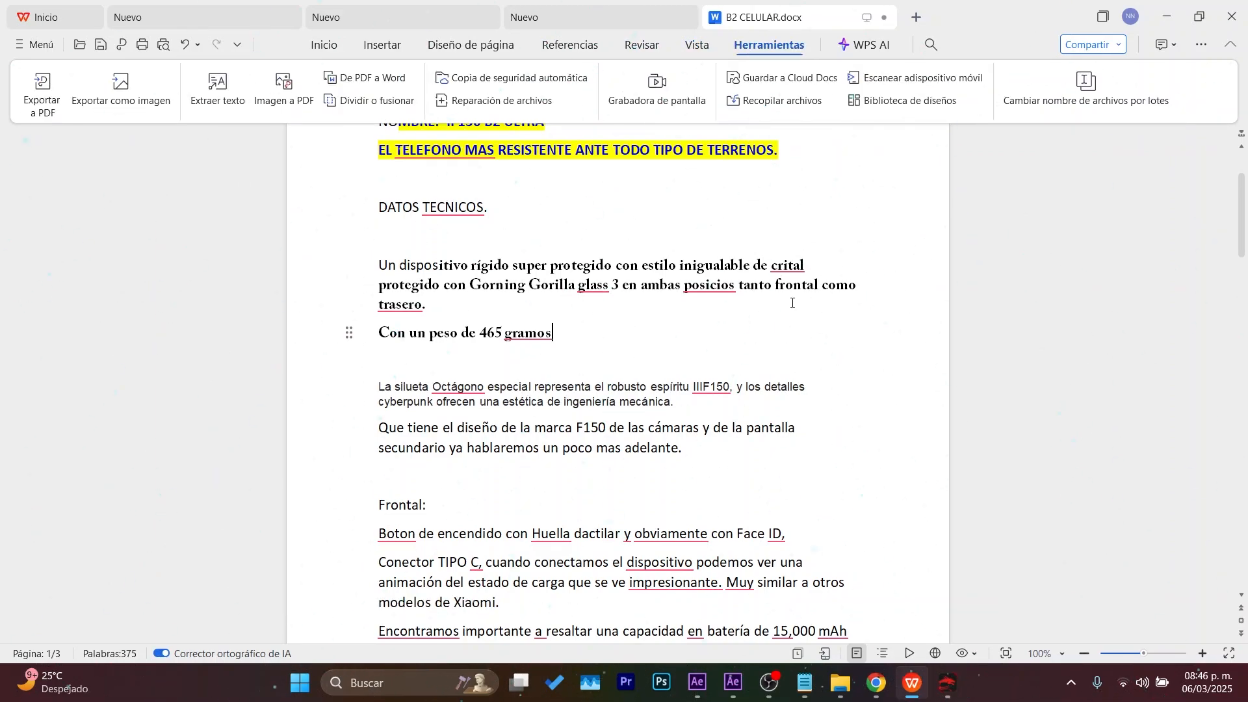
Step: Generate an AI summary of the document, and copy the summary text before closing it
{"action": "left_click", "coordinate": [875, 48]}
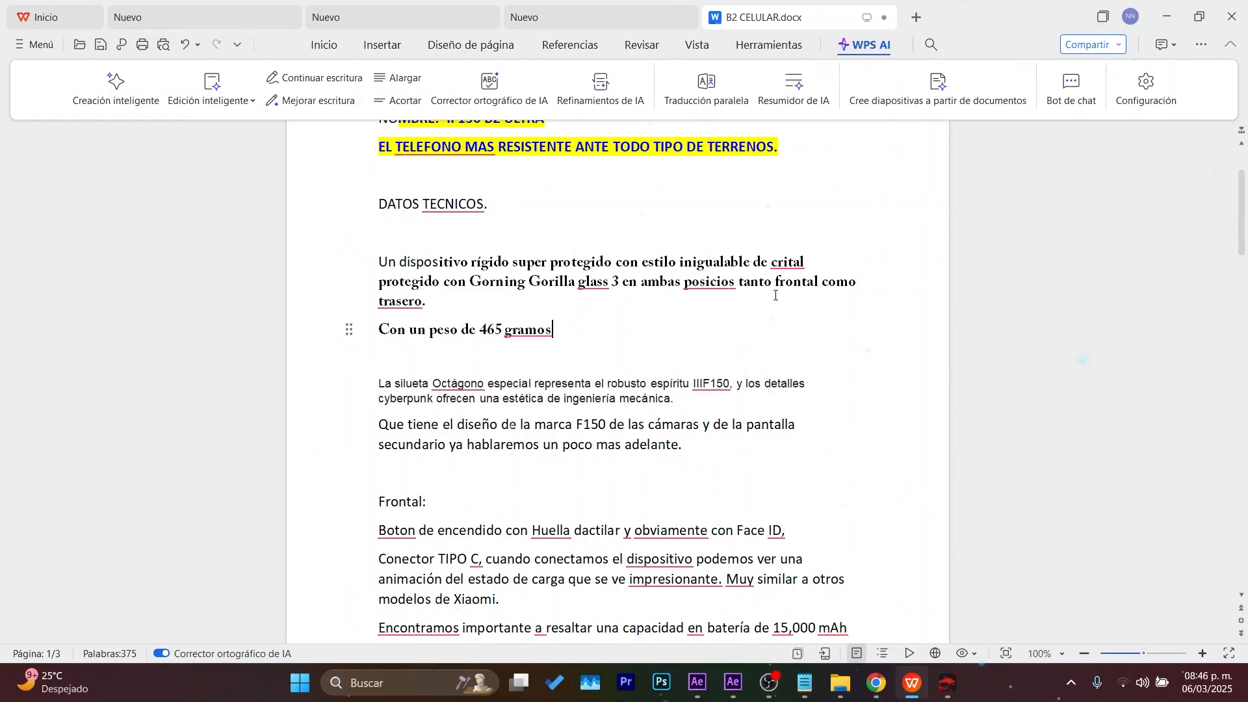
{"action": "scroll", "coordinate": [644, 290], "scroll_direction": "up", "scroll_amount": 3}
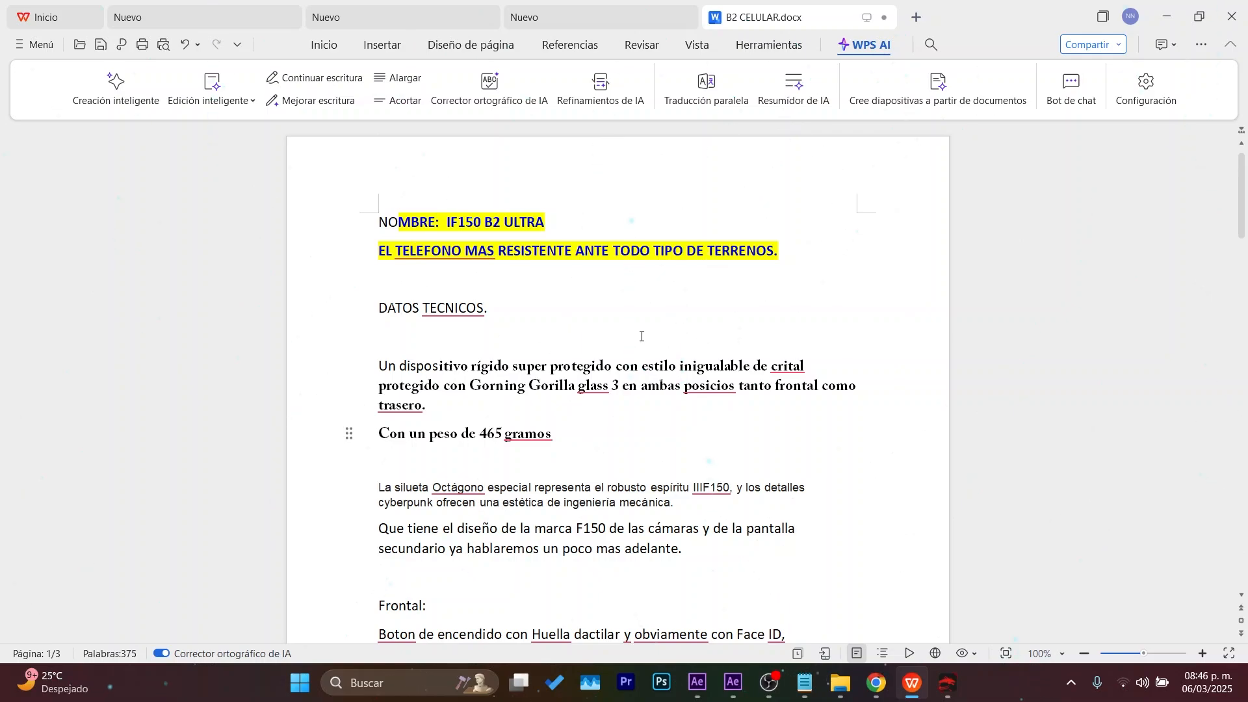
{"action": "left_click", "coordinate": [791, 89]}
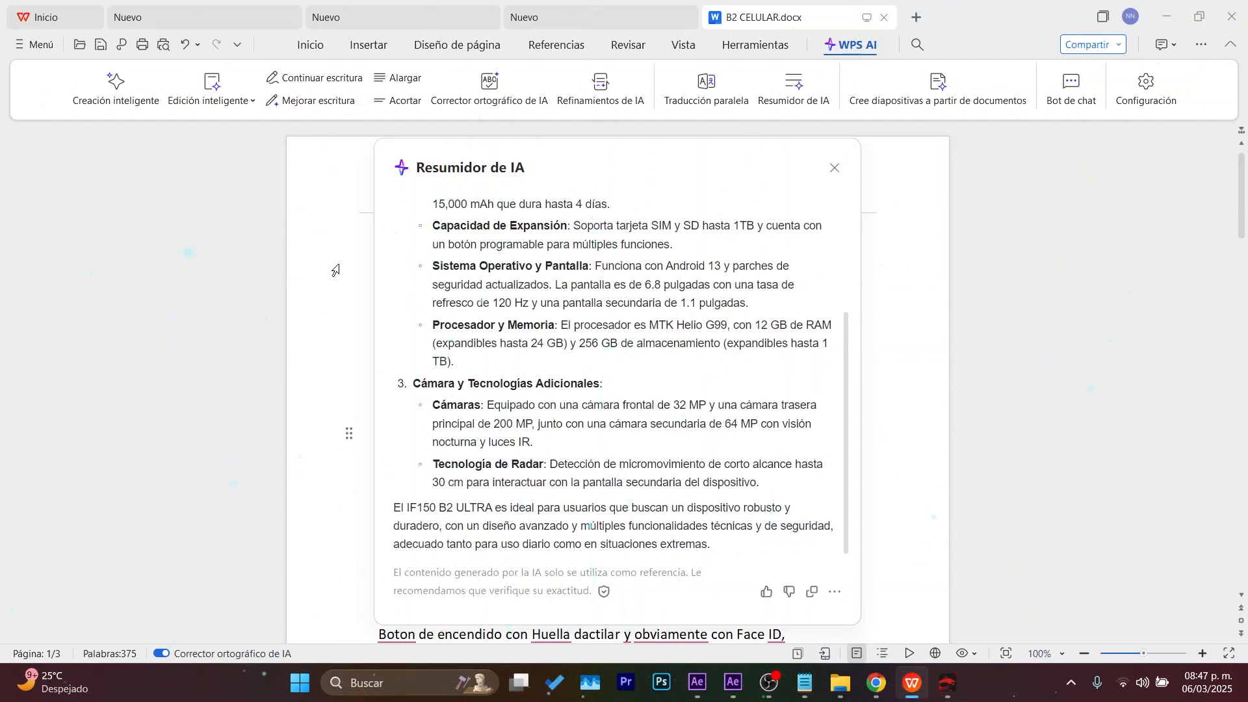
{"action": "scroll", "coordinate": [655, 333], "scroll_direction": "up", "scroll_amount": 3}
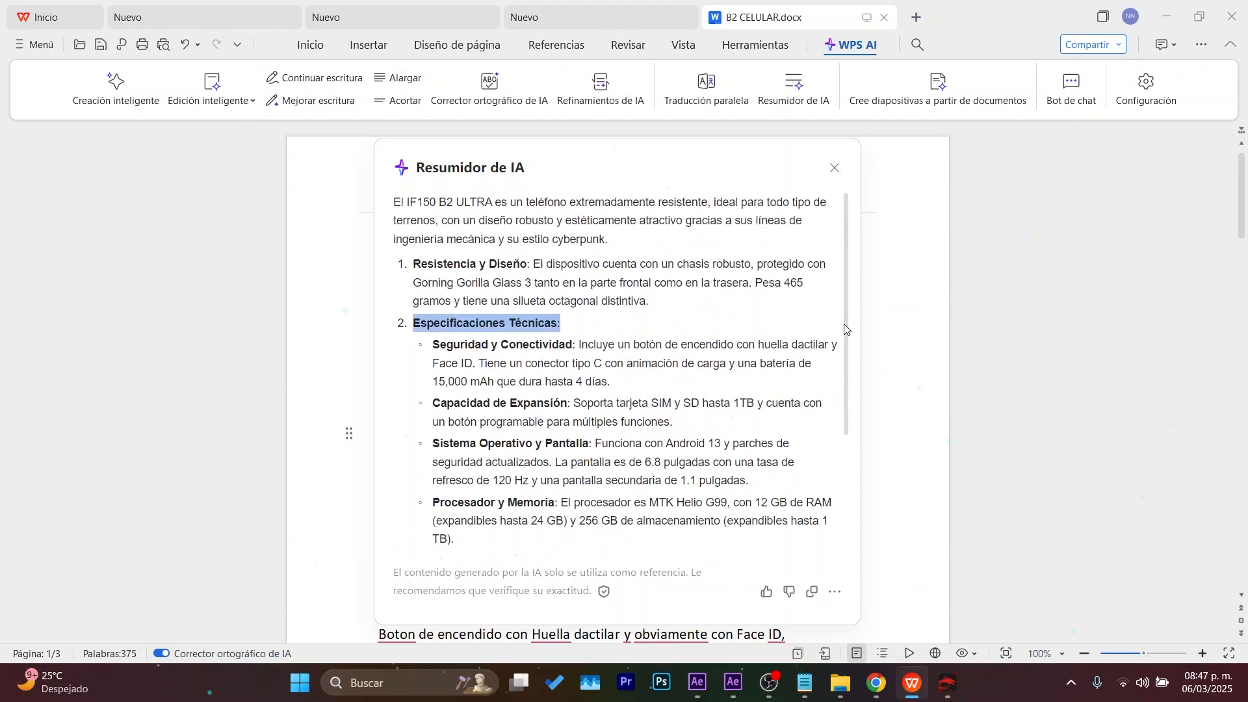
{"action": "scroll", "coordinate": [846, 290], "scroll_direction": "down", "scroll_amount": 3}
{"action": "scroll", "coordinate": [845, 292], "scroll_direction": "up", "scroll_amount": 3}
{"action": "scroll", "coordinate": [845, 310], "scroll_direction": "down", "scroll_amount": 3}
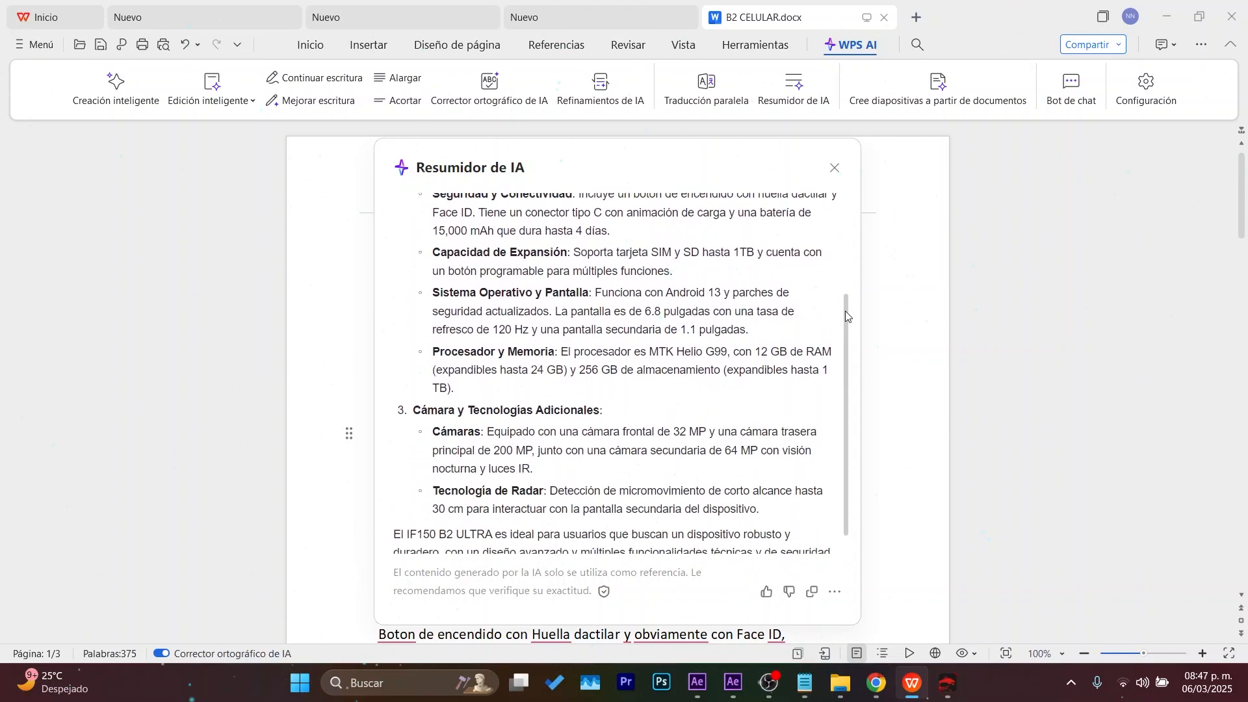
{"action": "left_click", "coordinate": [813, 594]}
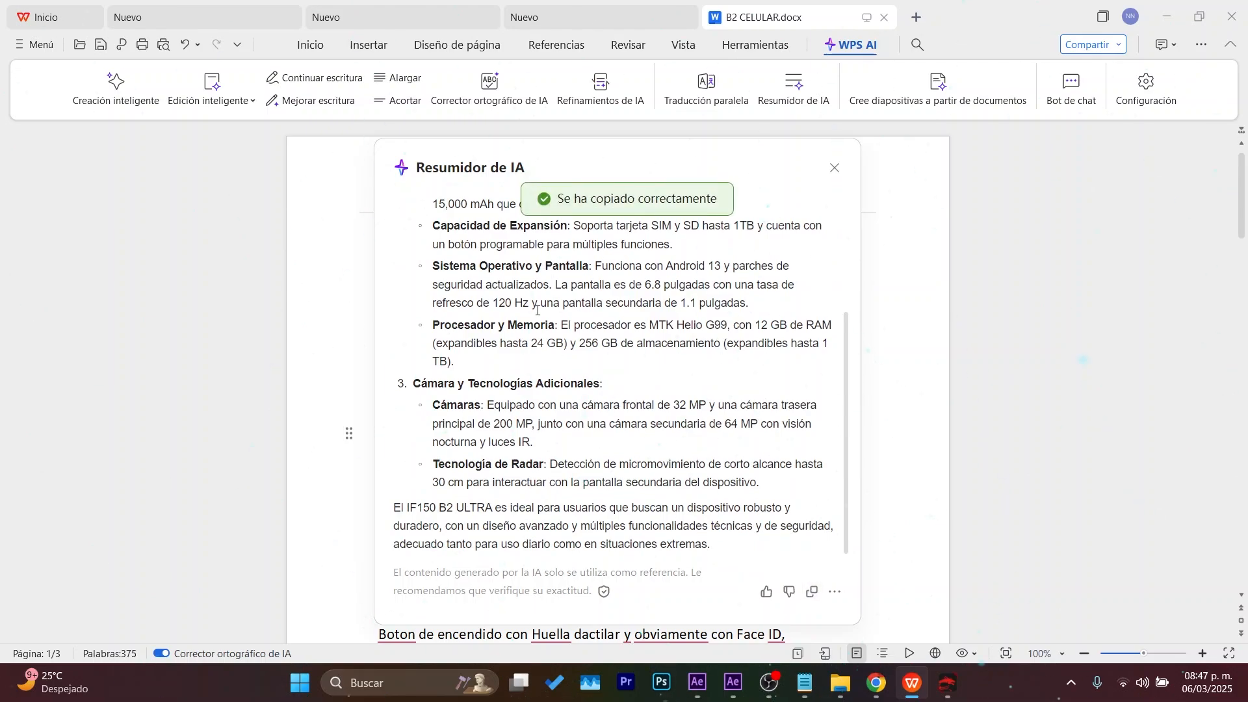
{"action": "left_click", "coordinate": [836, 168]}
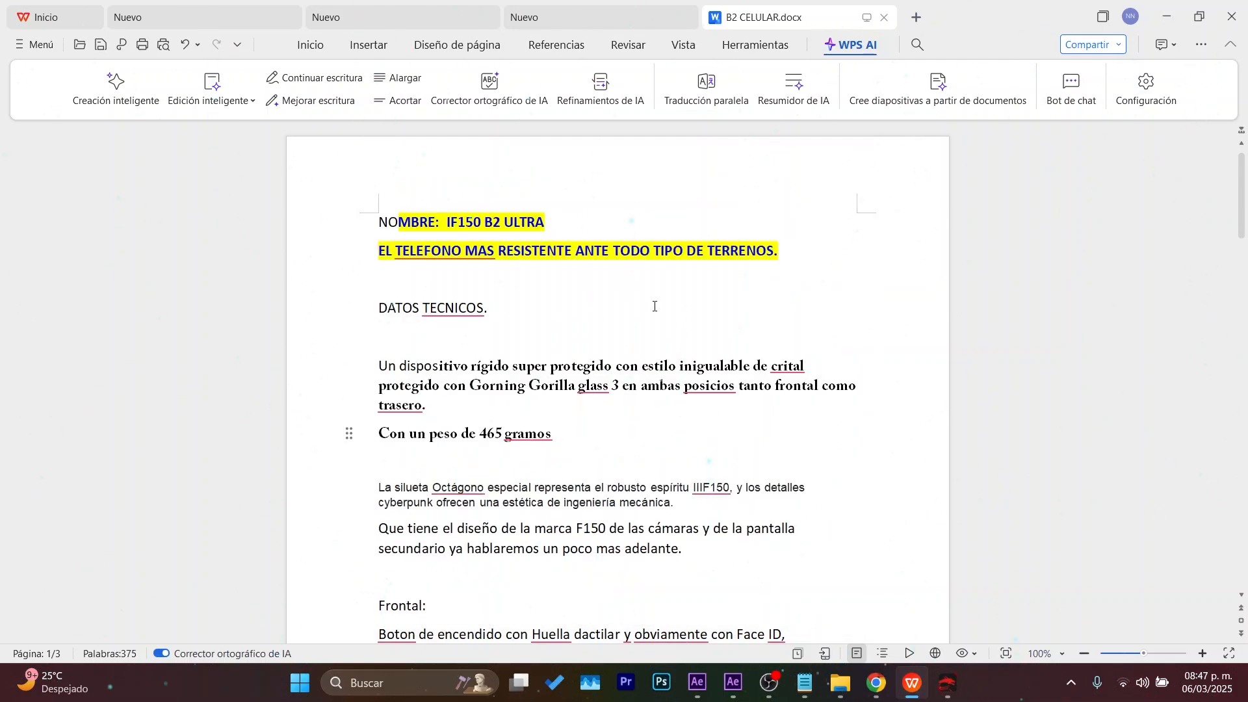
Step: Look through the text of the phone document across its pages
{"action": "scroll", "coordinate": [655, 306], "scroll_direction": "down", "scroll_amount": 5}
{"action": "scroll", "coordinate": [353, 257], "scroll_direction": "down", "scroll_amount": 3}
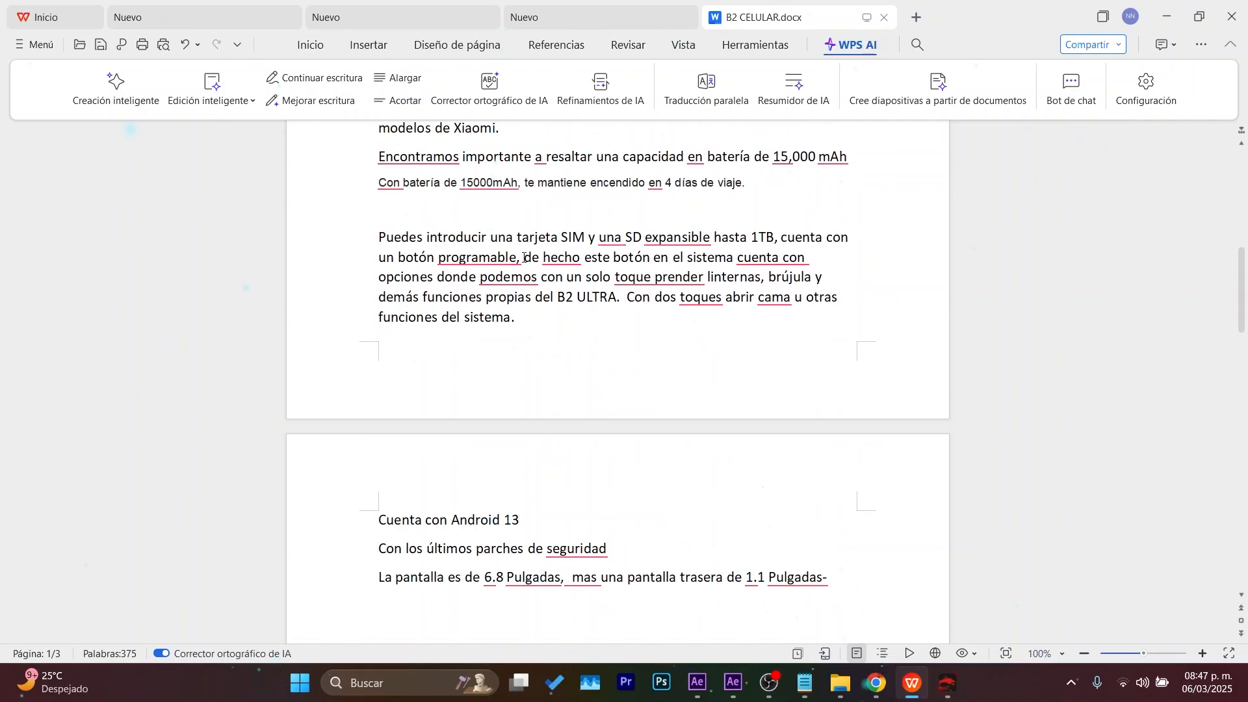
{"action": "scroll", "coordinate": [521, 262], "scroll_direction": "up", "scroll_amount": 7}
{"action": "scroll", "coordinate": [572, 304], "scroll_direction": "down", "scroll_amount": 2}
{"action": "scroll", "coordinate": [565, 308], "scroll_direction": "down", "scroll_amount": 1}
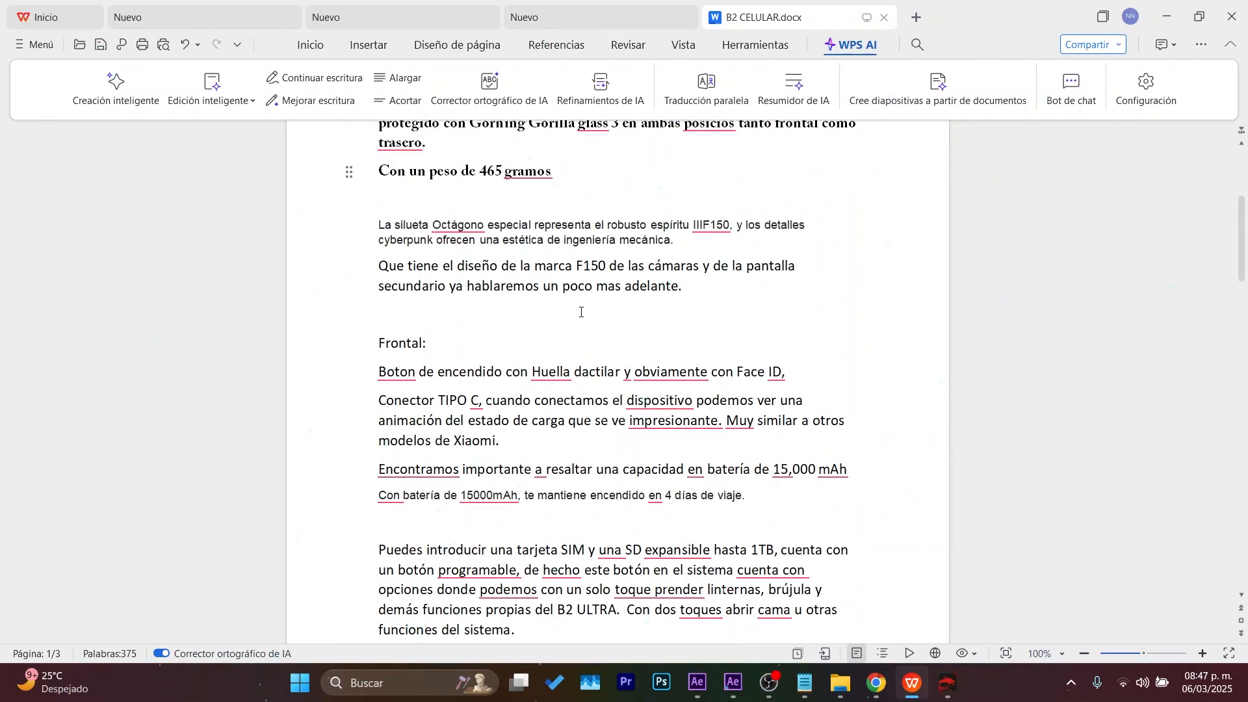
{"action": "scroll", "coordinate": [585, 325], "scroll_direction": "down", "scroll_amount": 18}
{"action": "scroll", "coordinate": [577, 362], "scroll_direction": "up", "scroll_amount": 14}
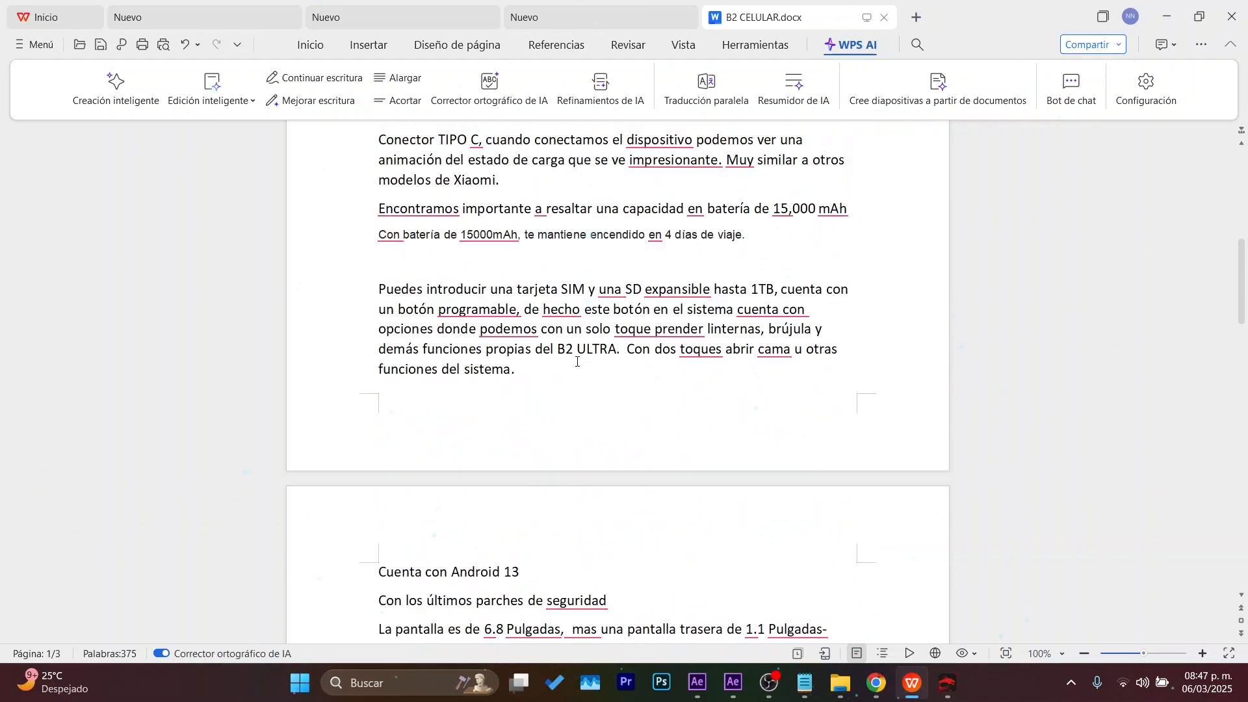
{"action": "scroll", "coordinate": [577, 362], "scroll_direction": "up", "scroll_amount": 11}
{"action": "scroll", "coordinate": [727, 241], "scroll_direction": "down", "scroll_amount": 13}
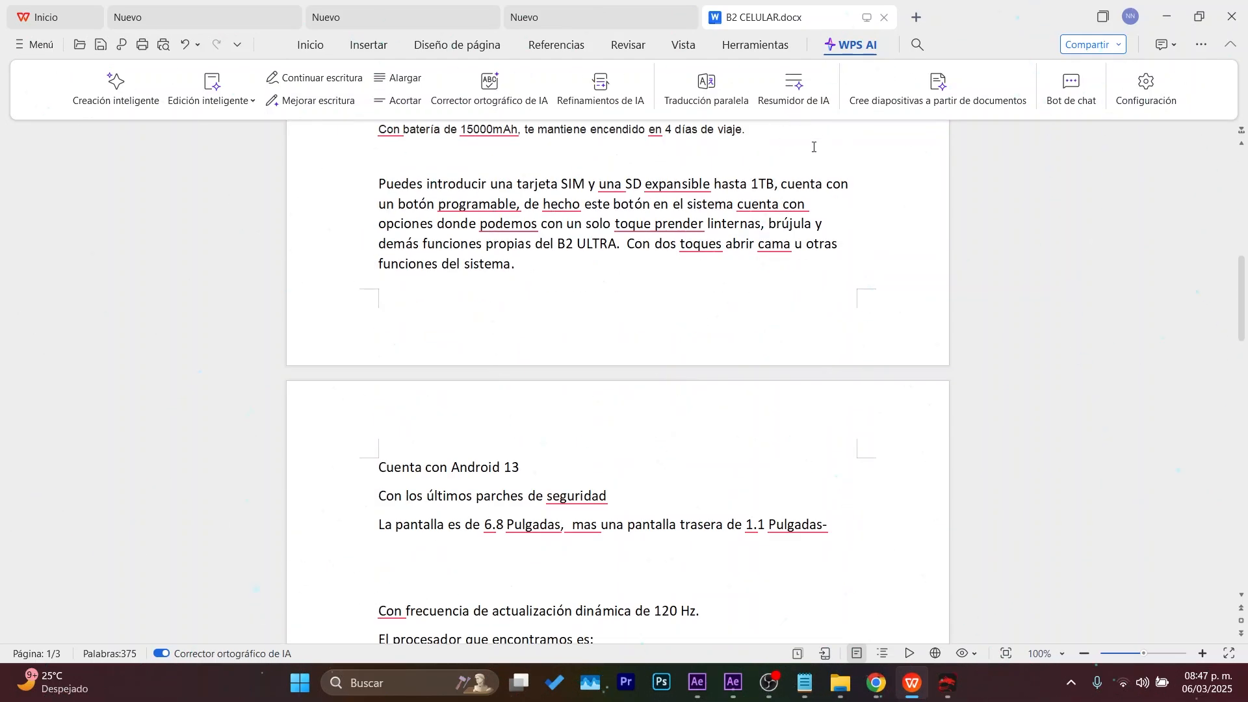
Step: Create a side-by-side AI translation of the document with English as the target language
{"action": "left_click", "coordinate": [717, 91]}
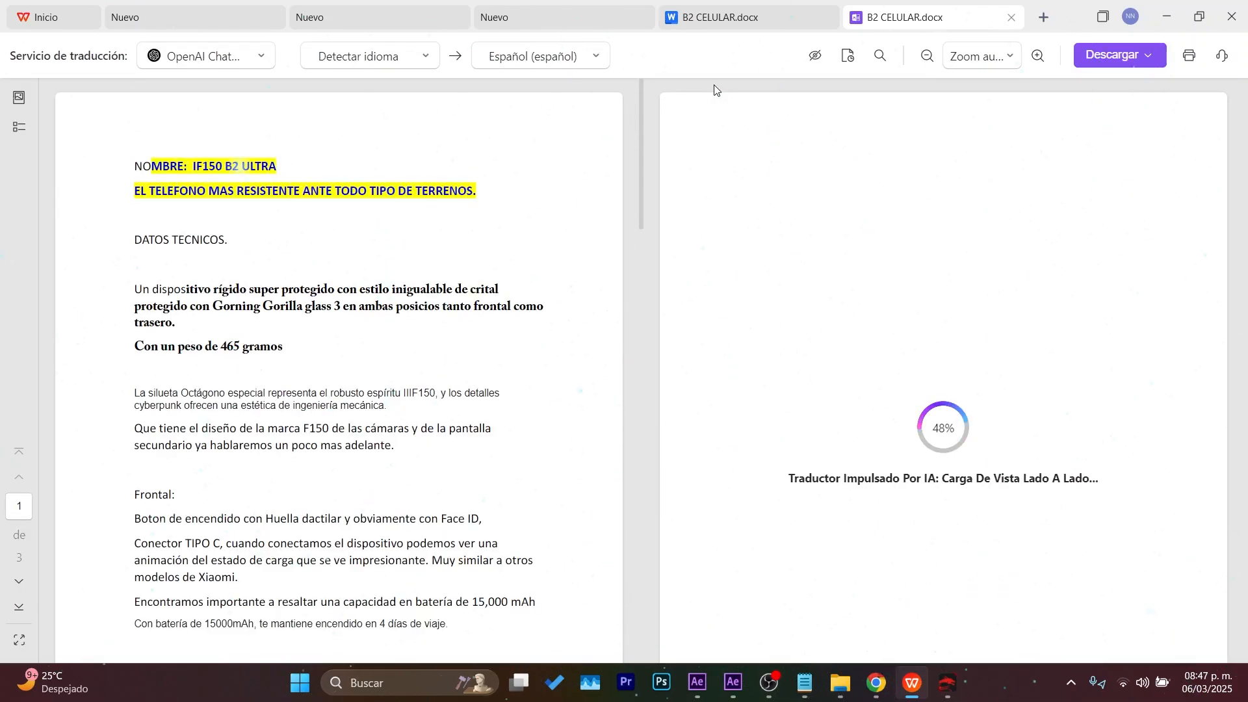
{"action": "left_click", "coordinate": [541, 56]}
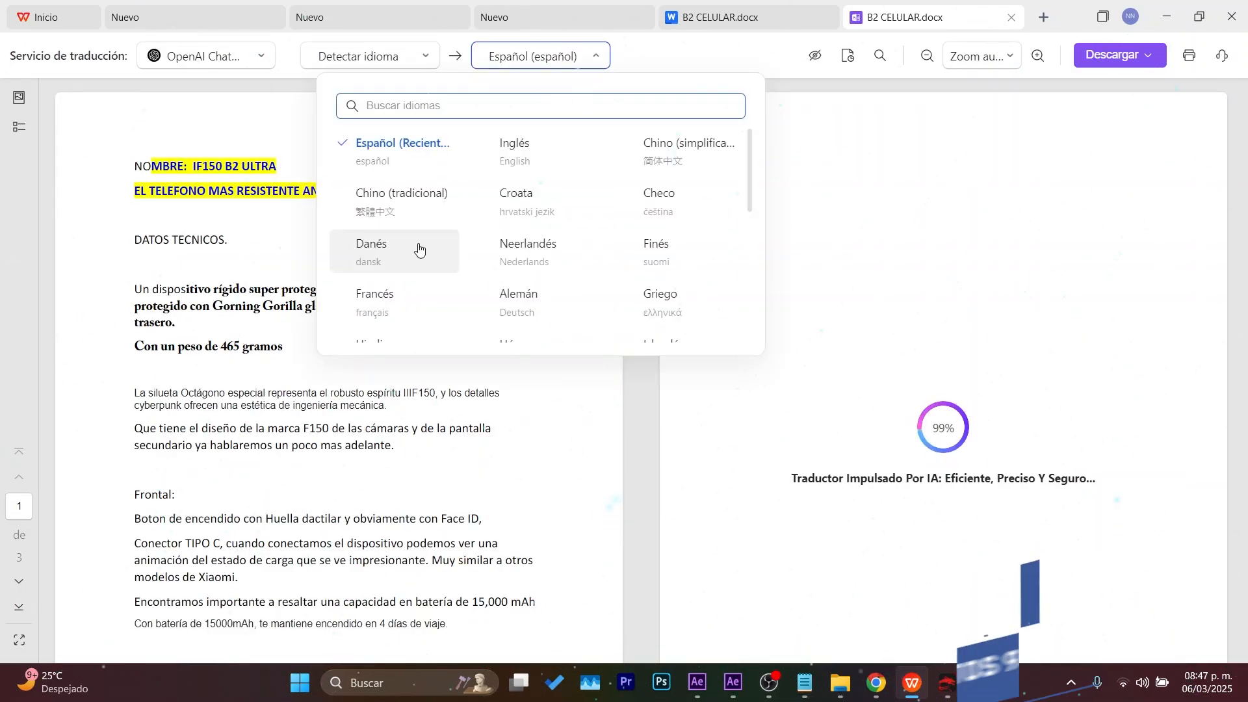
{"action": "left_click", "coordinate": [531, 153]}
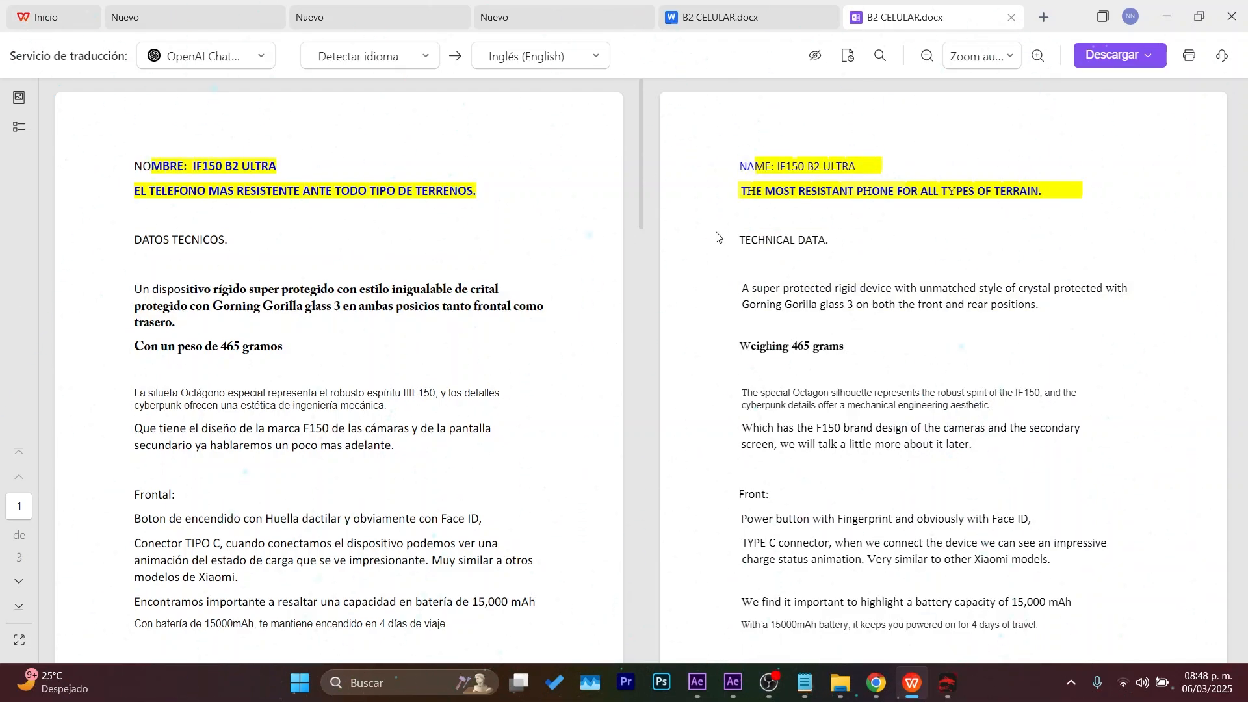
Step: Compare the English translation with the Spanish original across the pages, and check the available translation services and download options
{"action": "scroll", "coordinate": [921, 275], "scroll_direction": "down", "scroll_amount": 15}
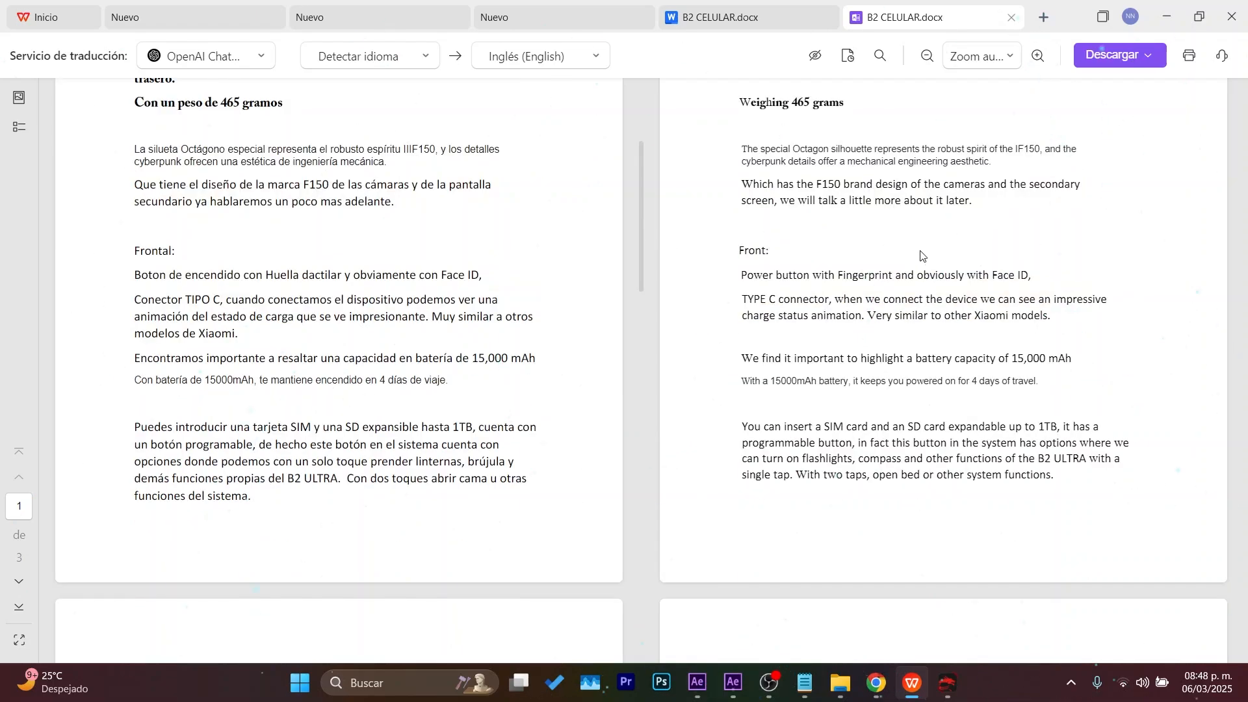
{"action": "scroll", "coordinate": [920, 274], "scroll_direction": "down", "scroll_amount": 6}
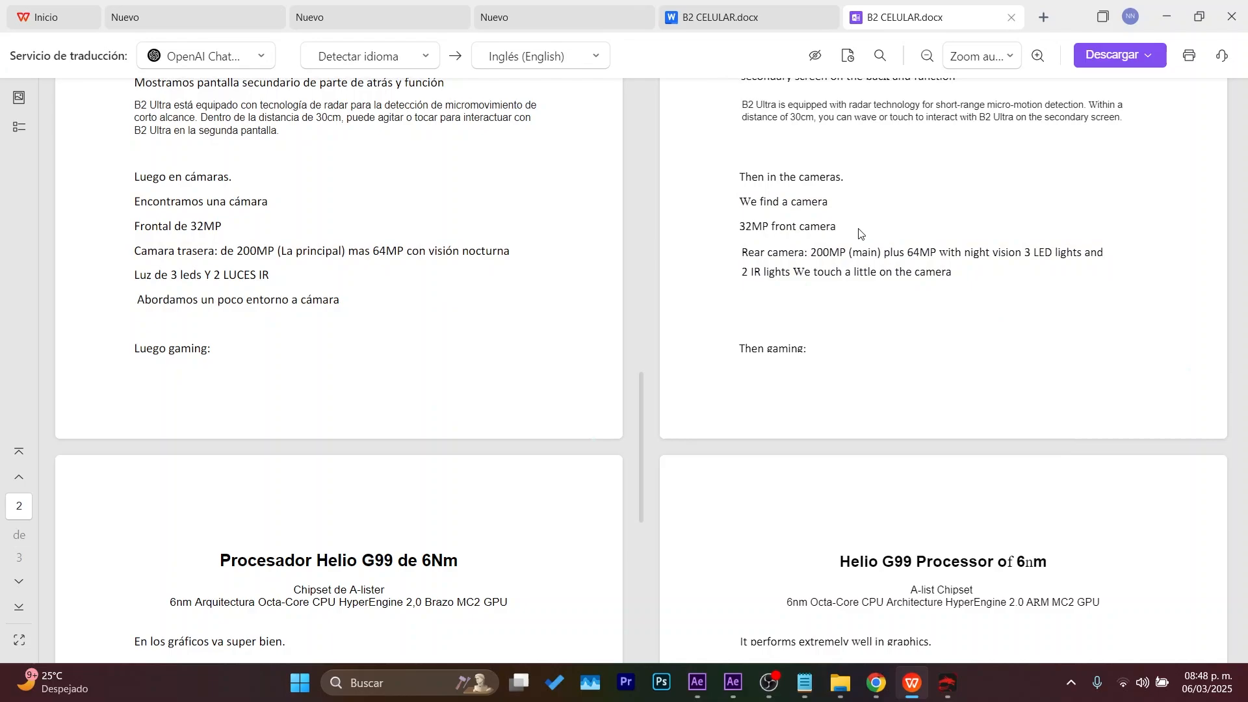
{"action": "scroll", "coordinate": [872, 354], "scroll_direction": "down", "scroll_amount": 5}
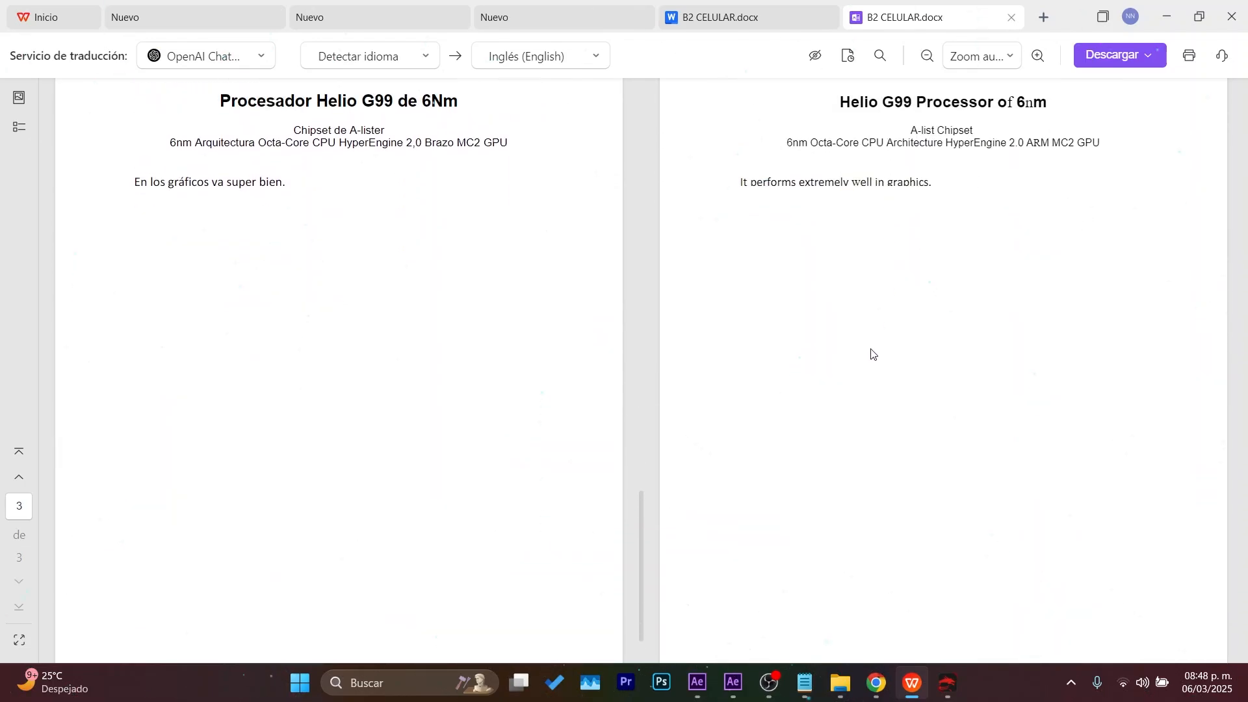
{"action": "scroll", "coordinate": [821, 384], "scroll_direction": "down", "scroll_amount": 16}
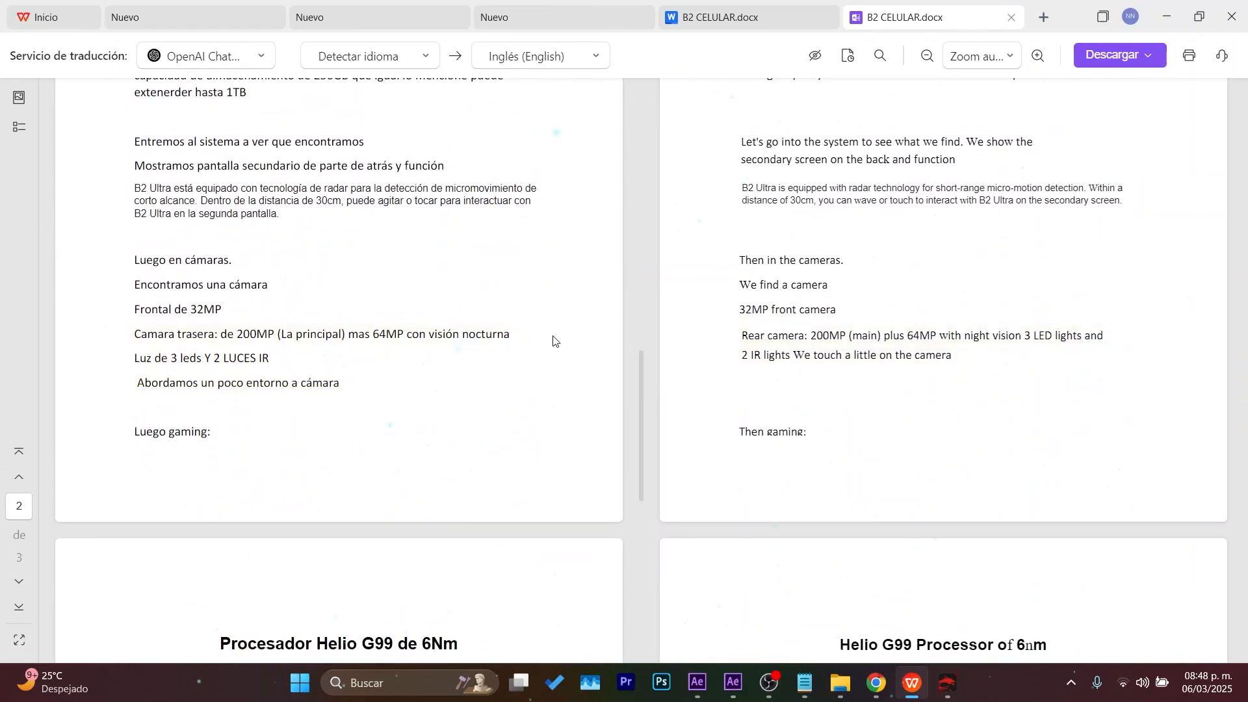
{"action": "scroll", "coordinate": [553, 339], "scroll_direction": "up", "scroll_amount": 5}
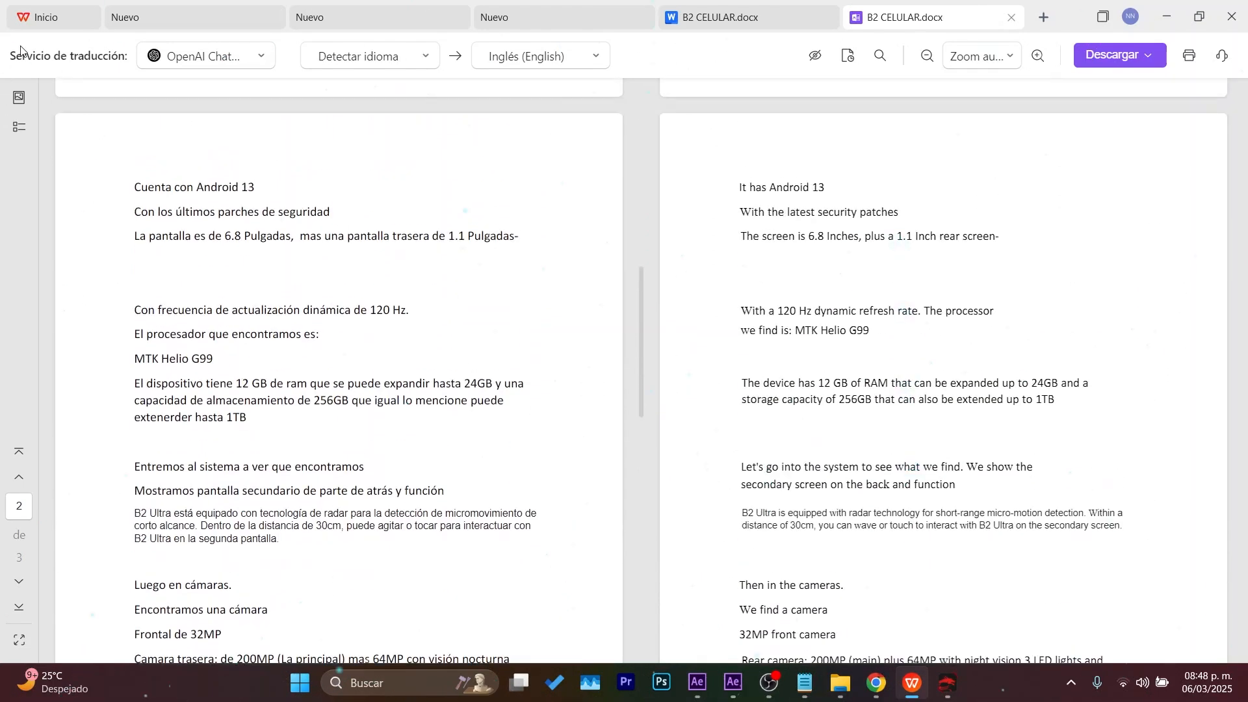
{"action": "left_click", "coordinate": [258, 65]}
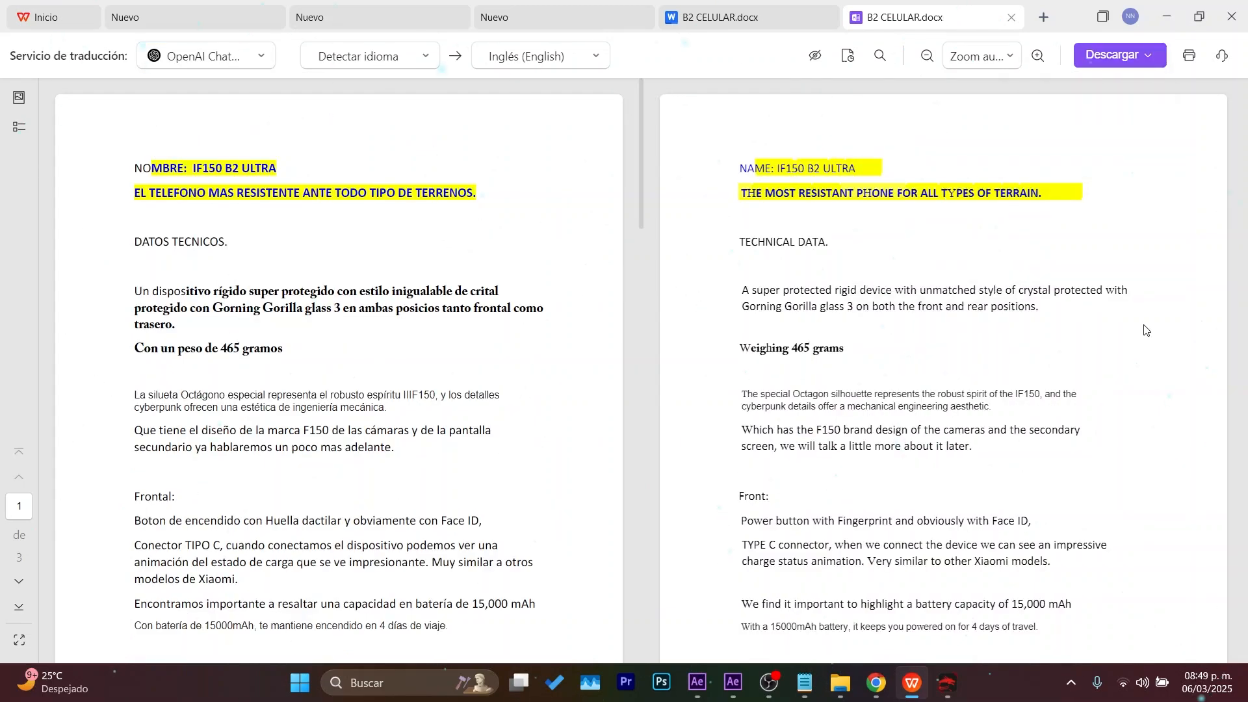
{"action": "left_click", "coordinate": [1101, 63]}
{"action": "mouse_move", "coordinate": [1083, 119]}
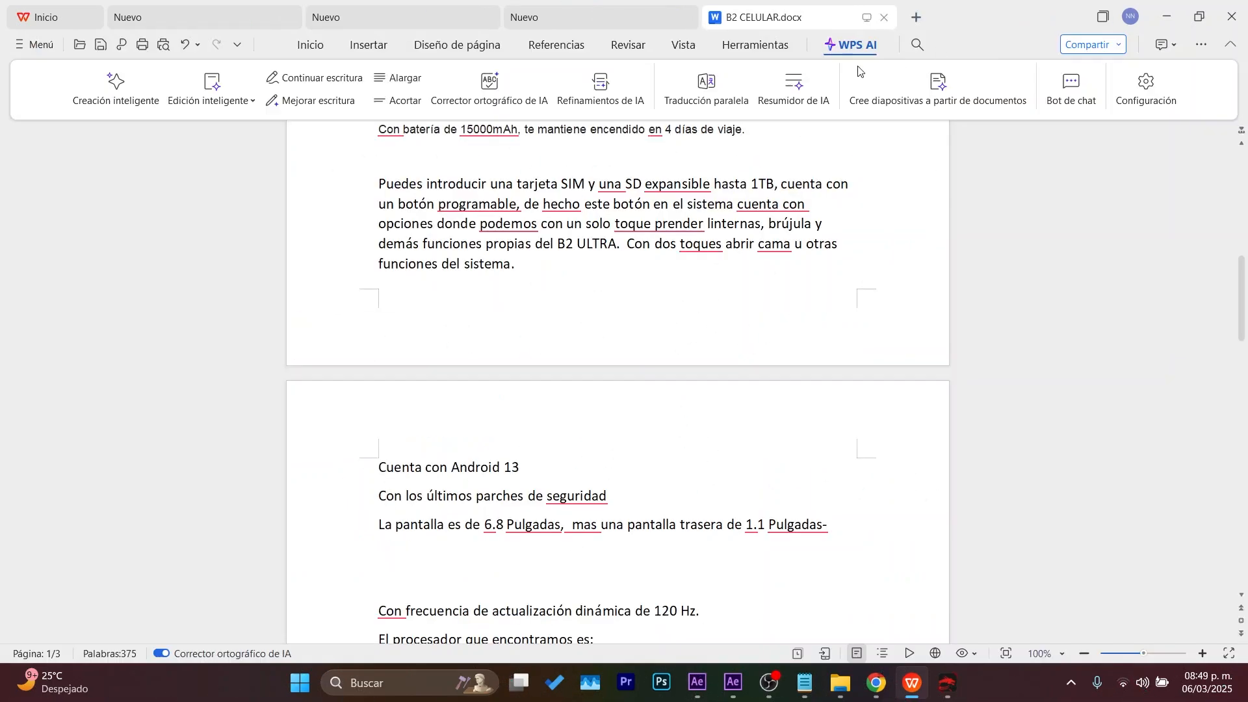
Step: Run the AI spell check on the Spanish phone document, accept all its corrections and close the checker
{"action": "scroll", "coordinate": [629, 242], "scroll_direction": "up", "scroll_amount": 10}
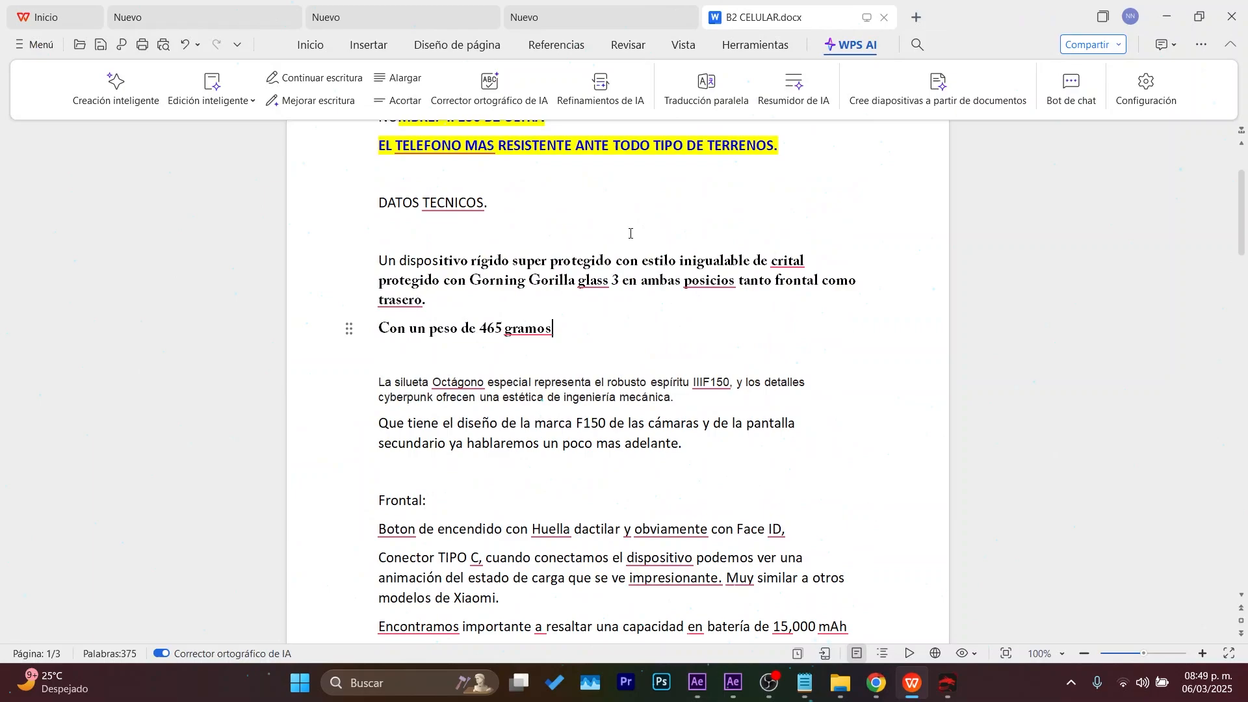
{"action": "left_click", "coordinate": [497, 100]}
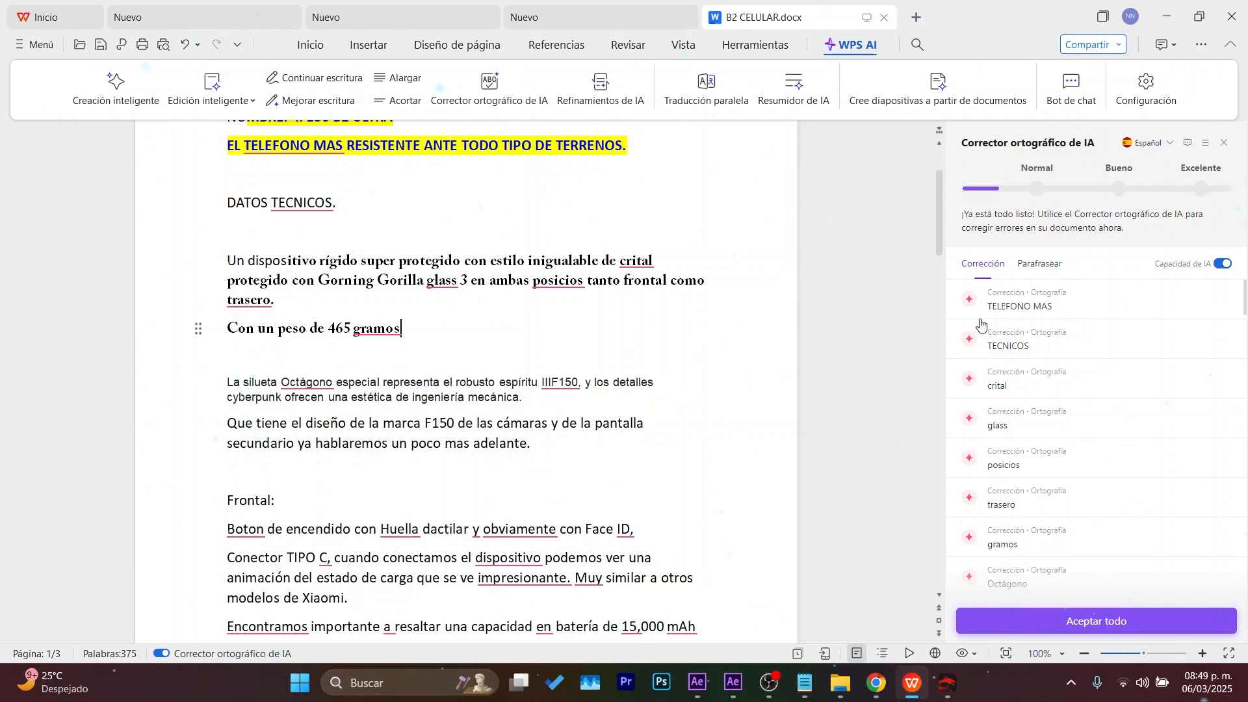
{"action": "scroll", "coordinate": [1105, 354], "scroll_direction": "down", "scroll_amount": 2}
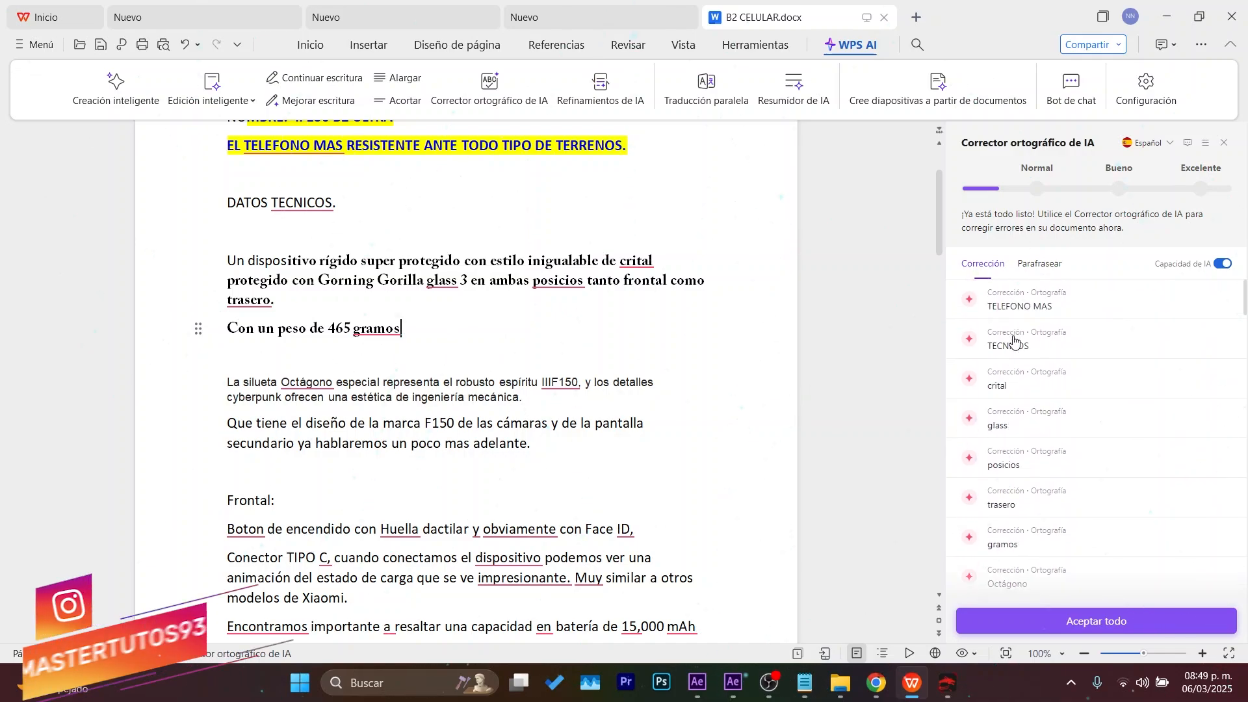
{"action": "scroll", "coordinate": [1012, 357], "scroll_direction": "down", "scroll_amount": 5}
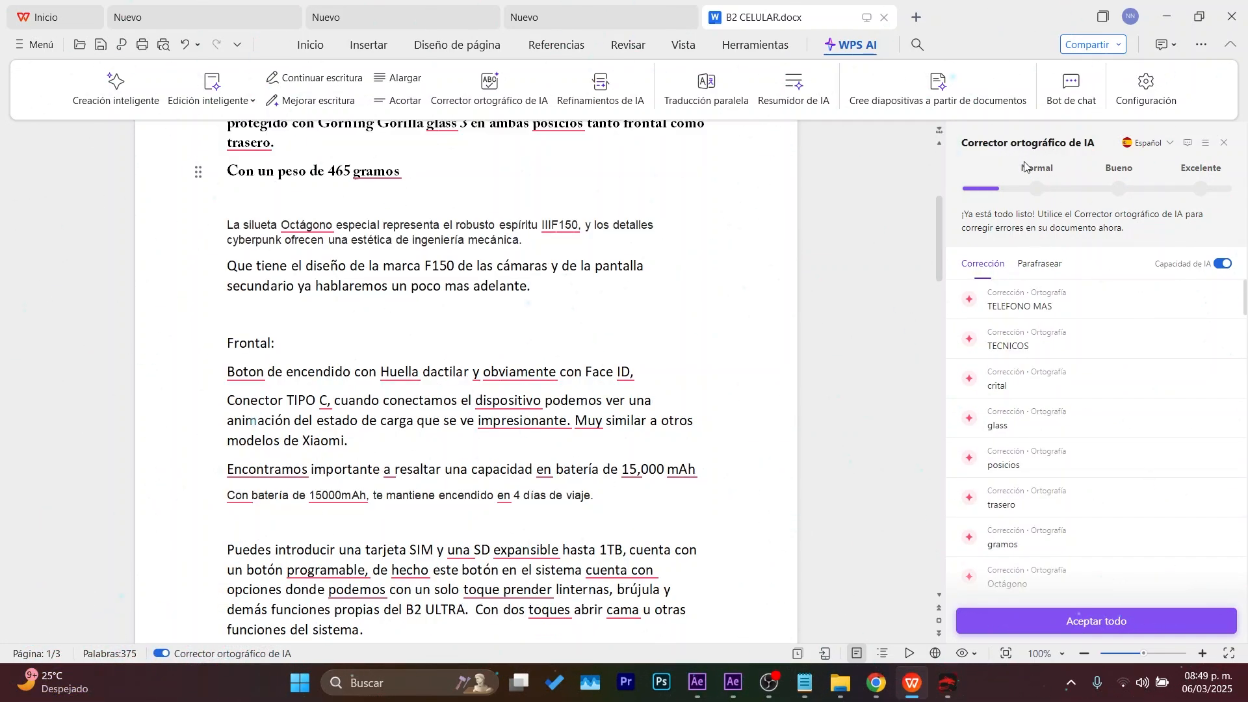
{"action": "scroll", "coordinate": [267, 175], "scroll_direction": "down", "scroll_amount": 3}
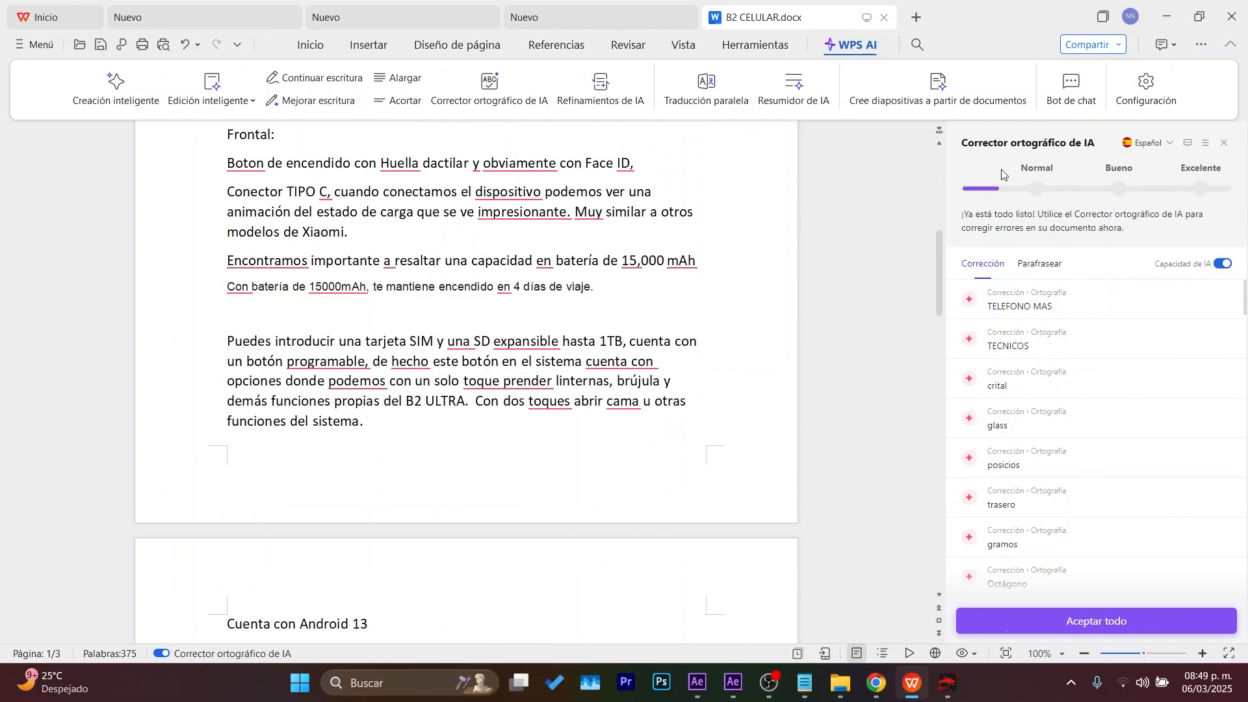
{"action": "left_click", "coordinate": [1105, 621]}
{"action": "scroll", "coordinate": [520, 317], "scroll_direction": "up", "scroll_amount": 7}
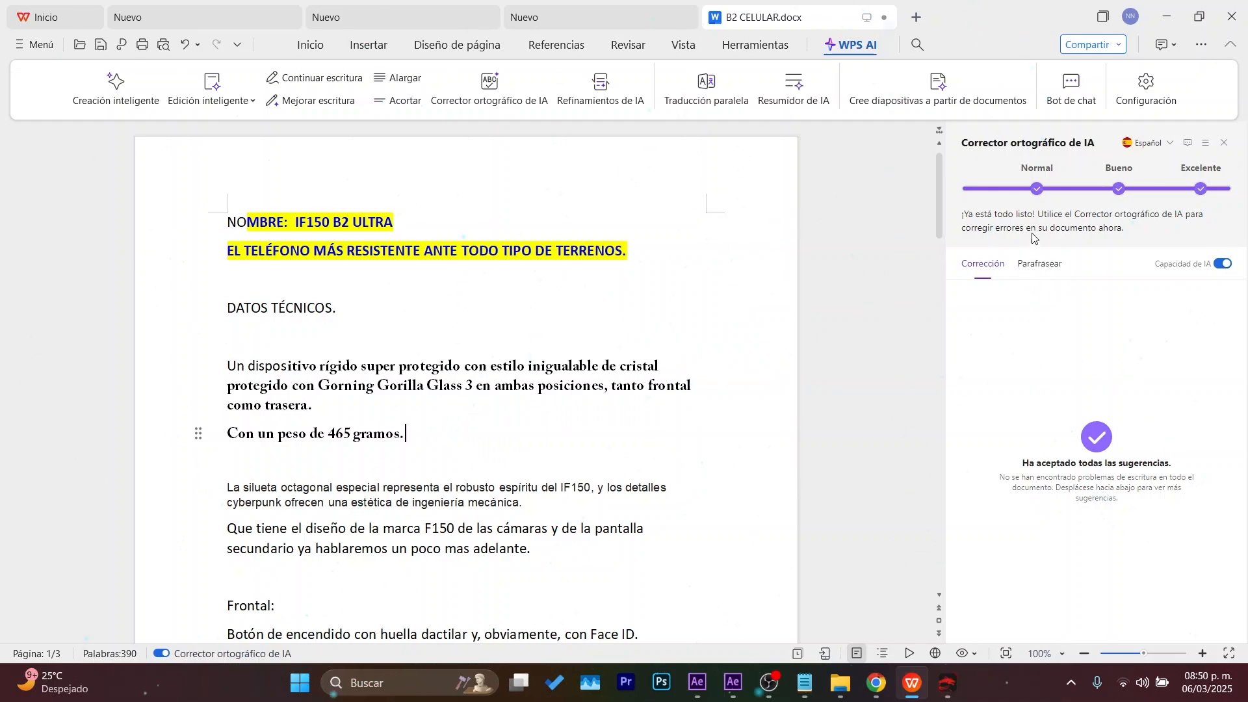
{"action": "left_click", "coordinate": [1225, 144]}
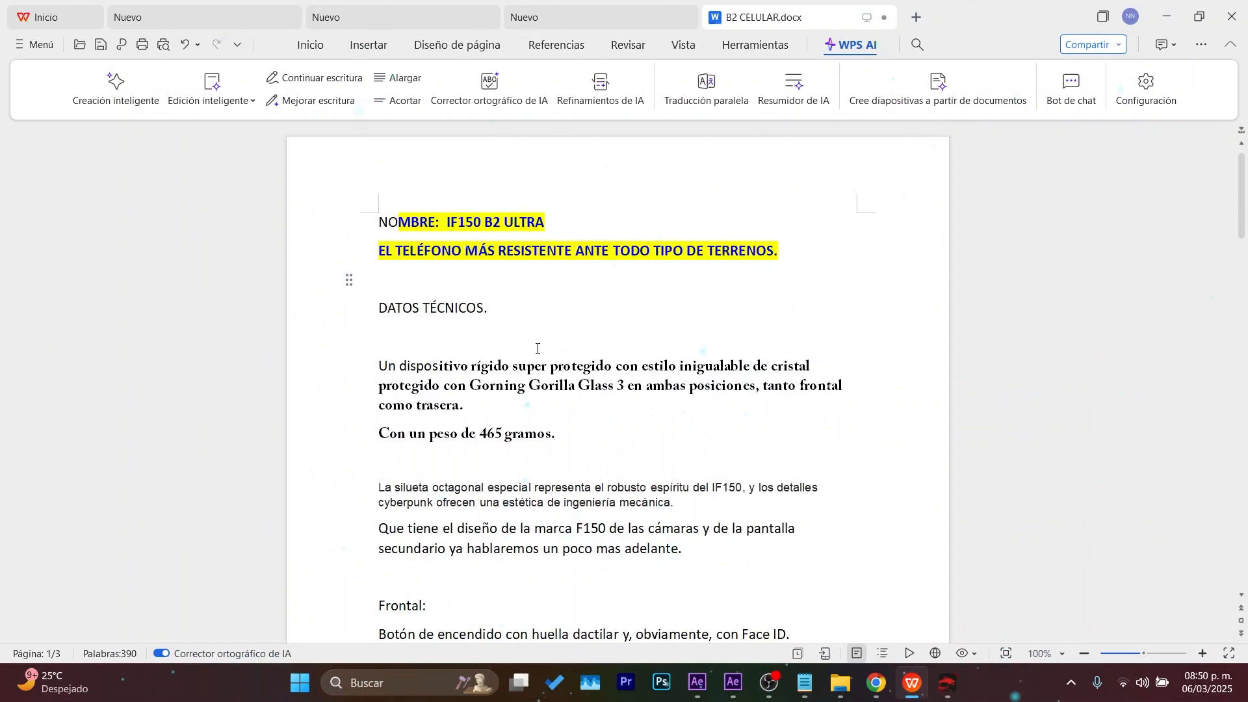
{"action": "scroll", "coordinate": [559, 362], "scroll_direction": "down", "scroll_amount": 3}
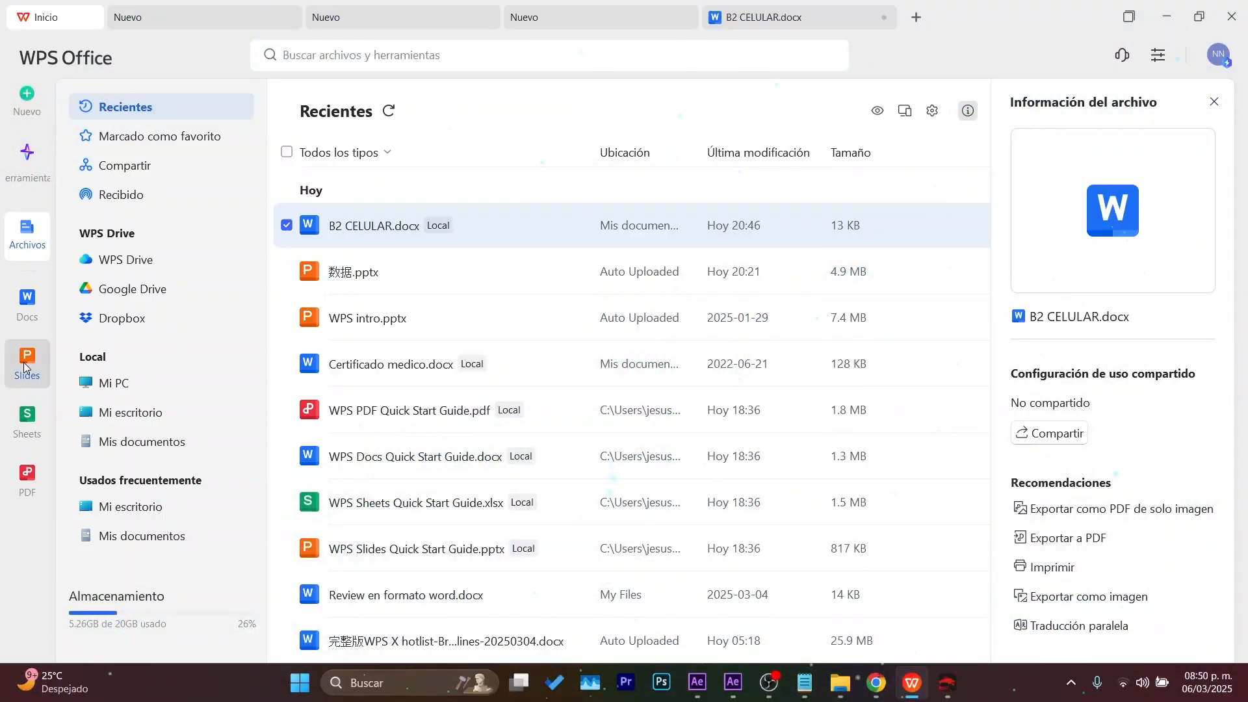
Step: Open WPS intro.pptx from the recent presentations and close one of the unused Nuevo tabs
{"action": "left_click", "coordinate": [25, 362]}
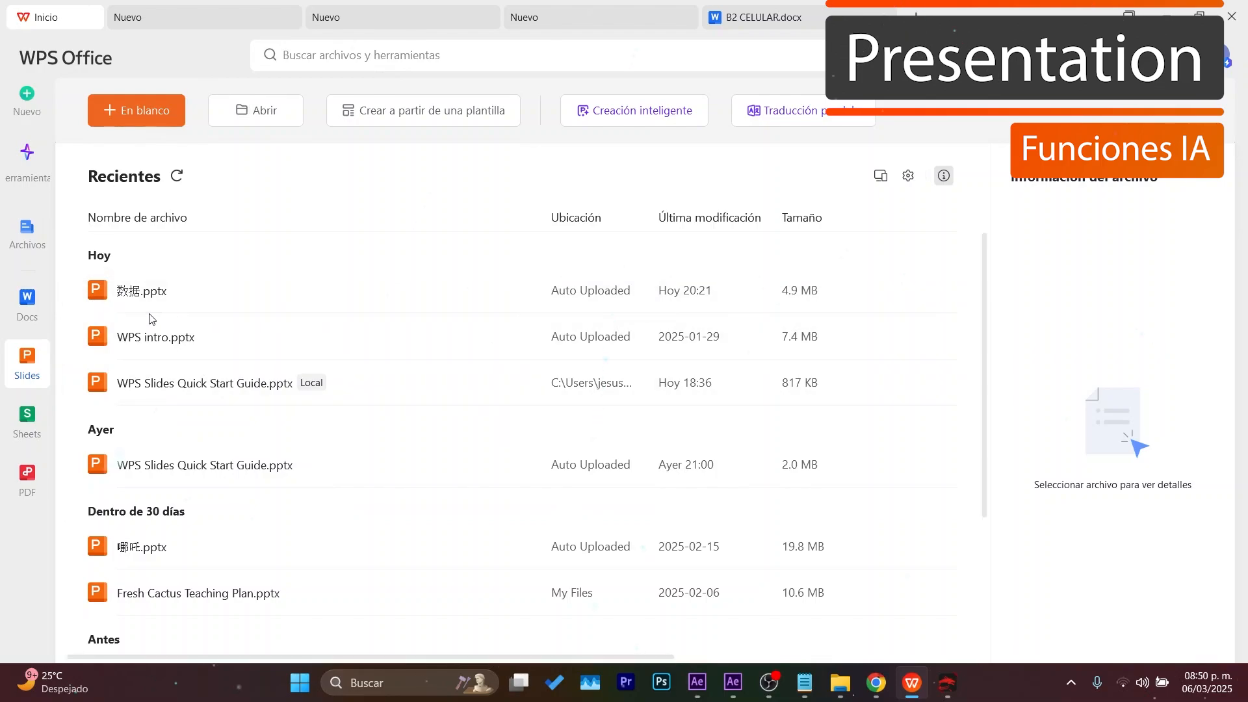
{"action": "double_click", "coordinate": [145, 336]}
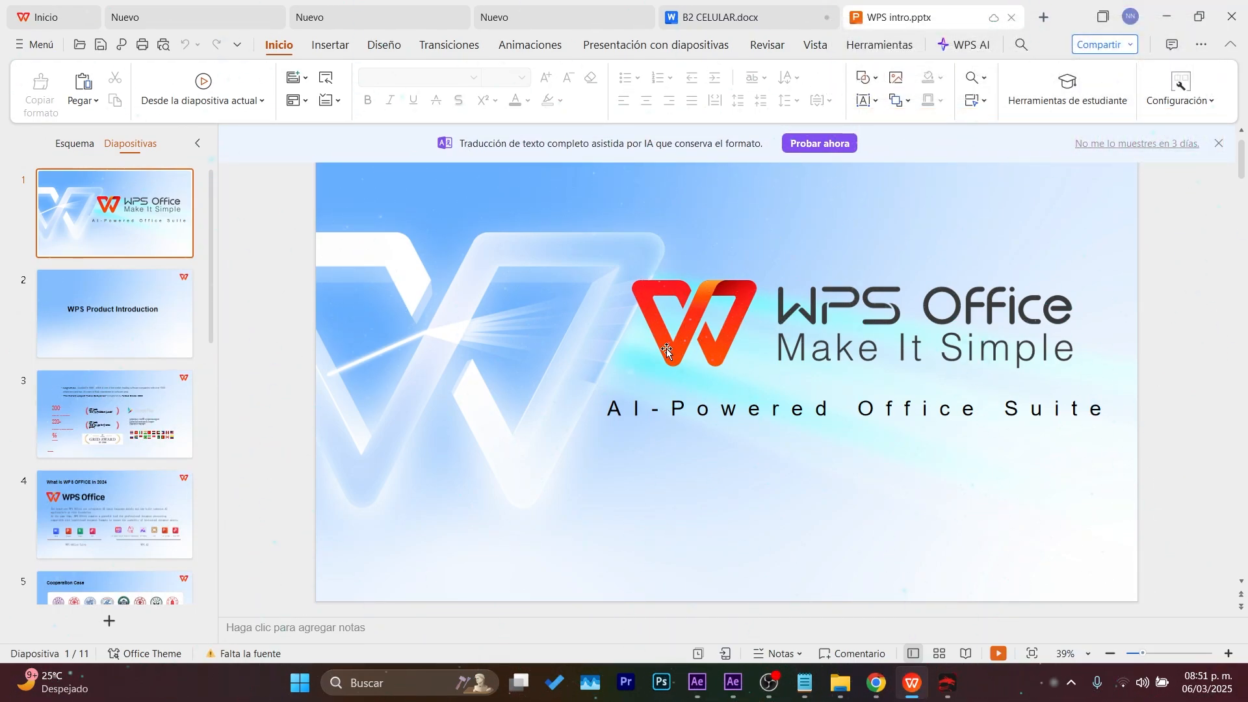
{"action": "left_click", "coordinate": [272, 18]}
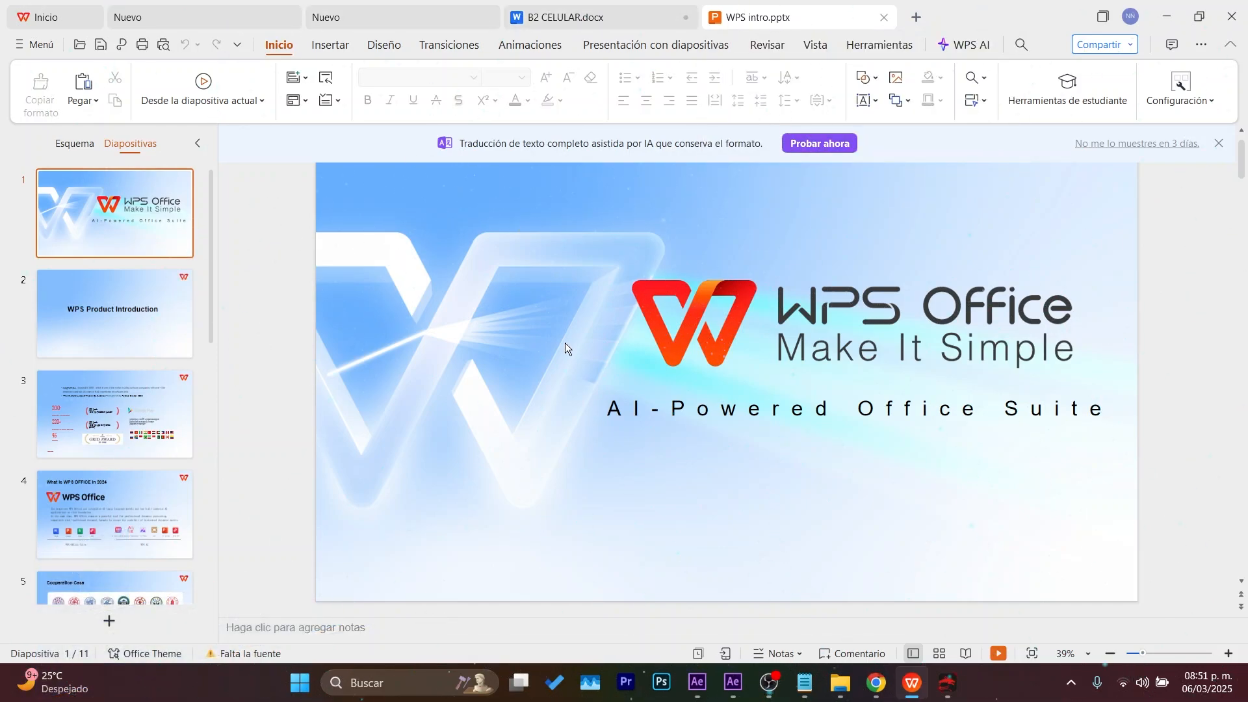
{"action": "scroll", "coordinate": [565, 341], "scroll_direction": "down", "scroll_amount": 7}
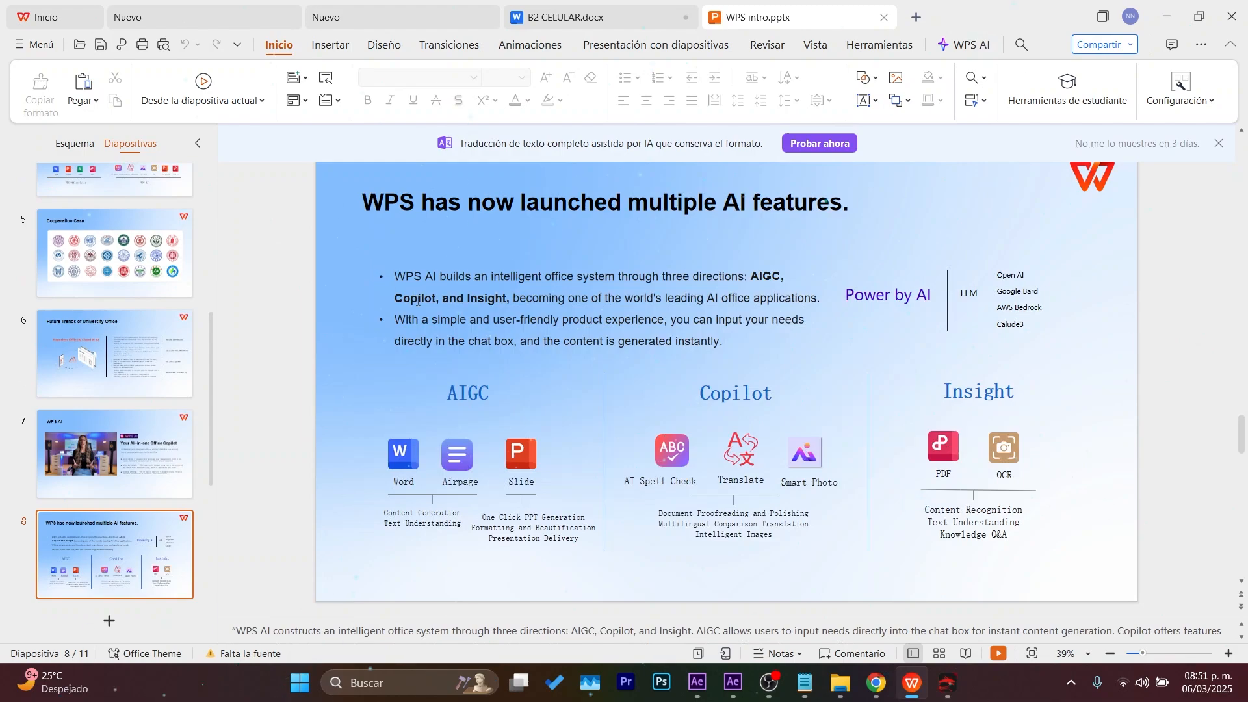
{"action": "scroll", "coordinate": [418, 301], "scroll_direction": "up", "scroll_amount": 6}
{"action": "scroll", "coordinate": [203, 326], "scroll_direction": "down", "scroll_amount": 5}
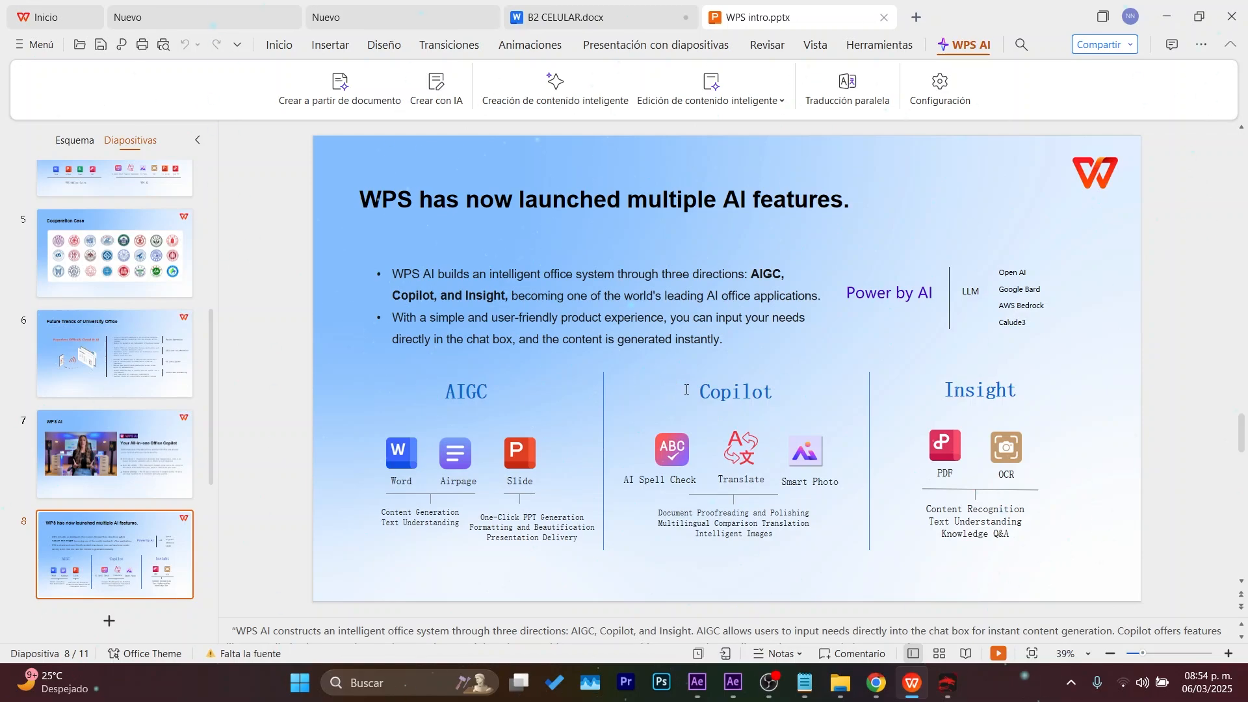
Step: Generate an AI presentation outline on the topic "Windows 11 en la seguridad" and review it
{"action": "left_click", "coordinate": [437, 91]}
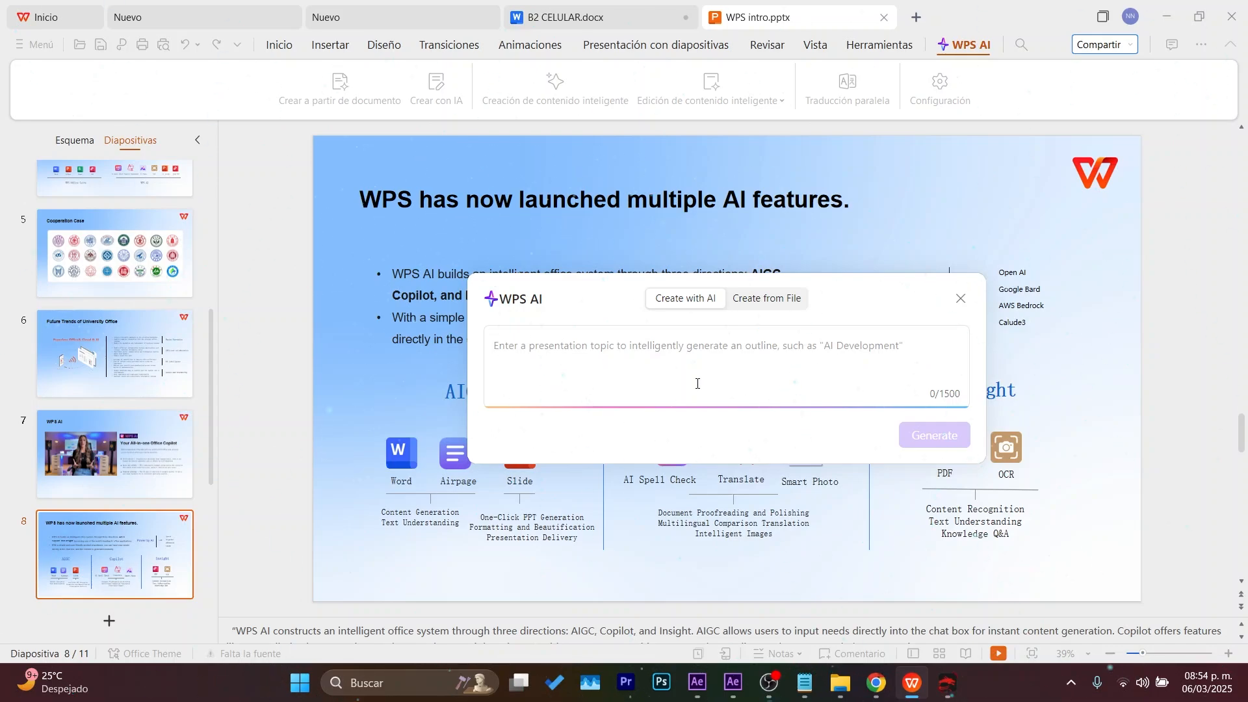
{"action": "type", "text": "Windows 11 en la seguridad"}
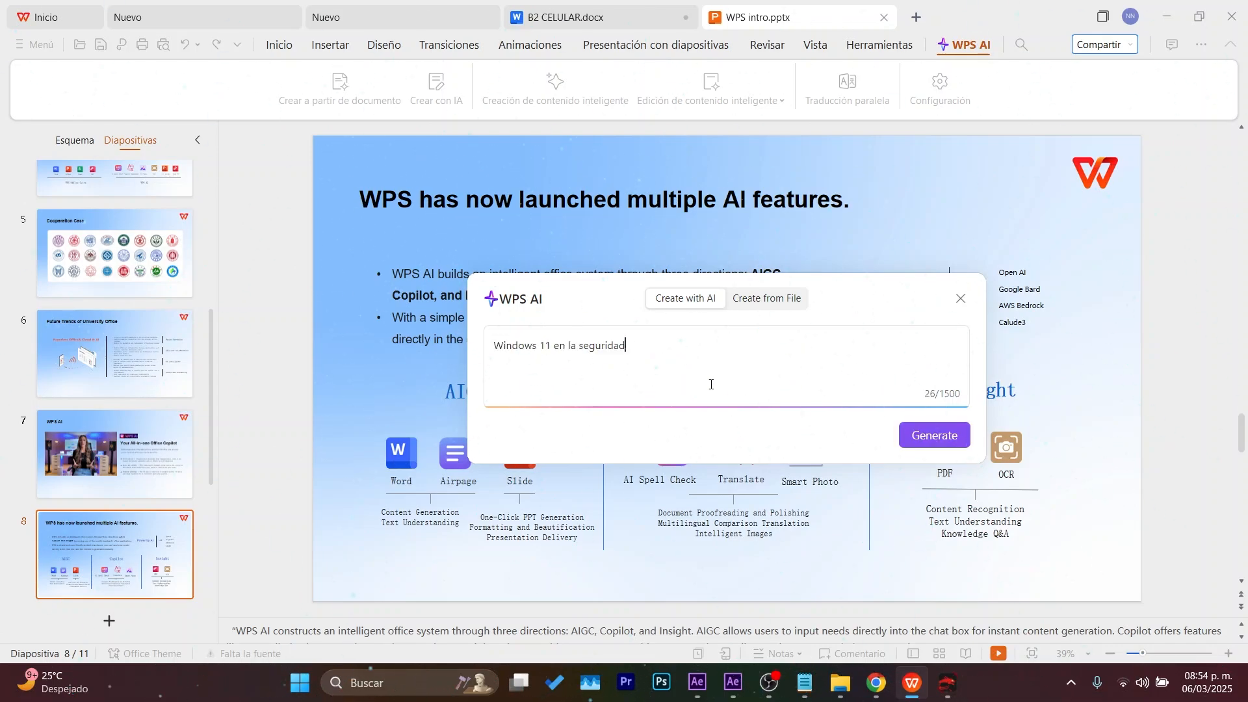
{"action": "left_click", "coordinate": [939, 439]}
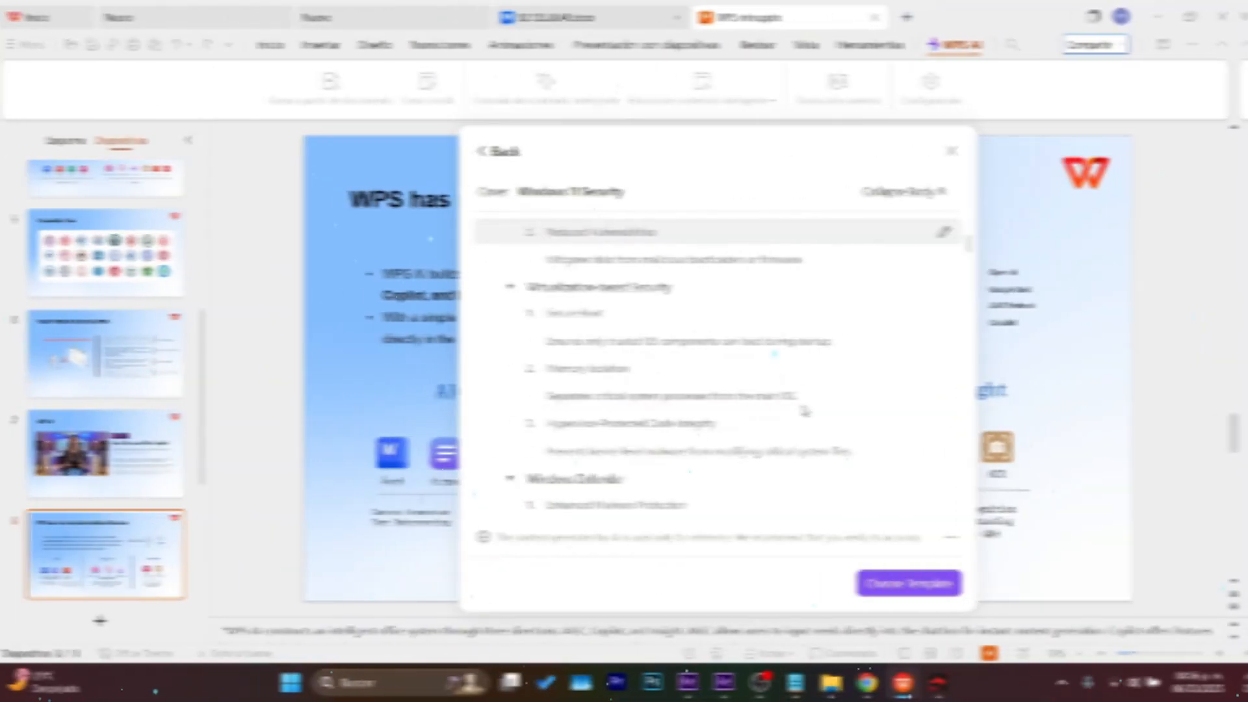
{"action": "scroll", "coordinate": [811, 365], "scroll_direction": "down", "scroll_amount": 1}
{"action": "scroll", "coordinate": [812, 369], "scroll_direction": "down", "scroll_amount": 1}
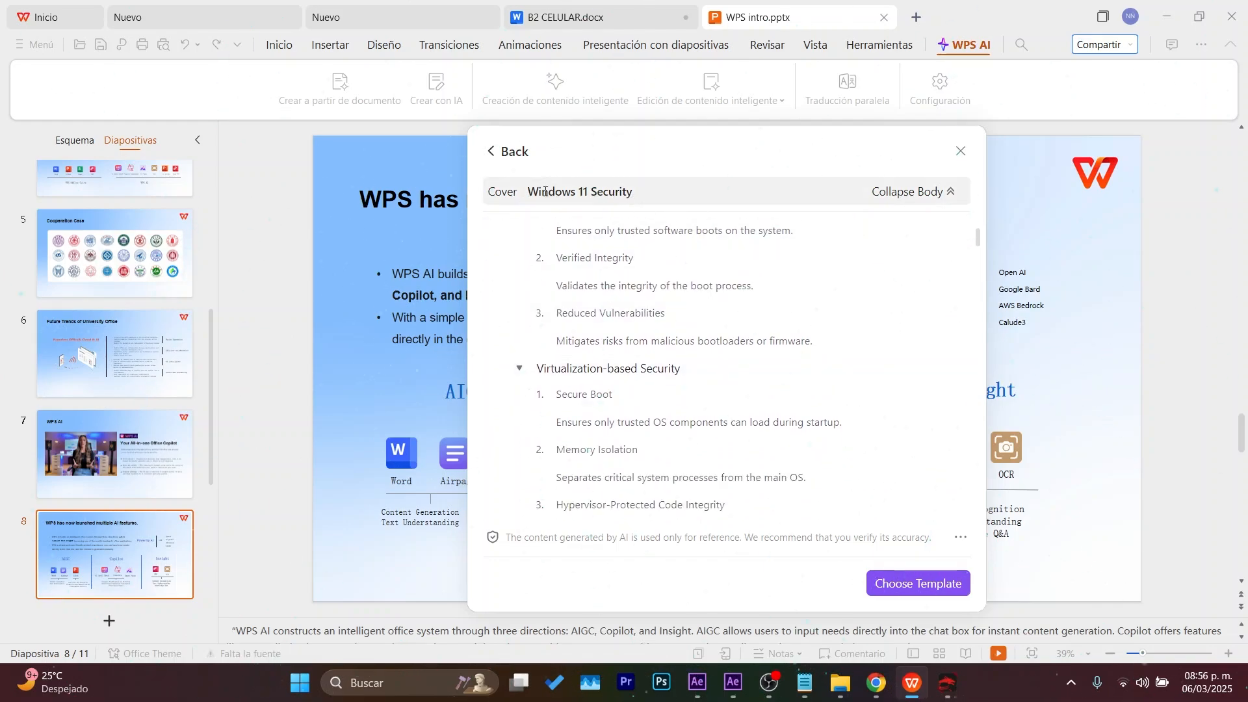
Step: Preview the Blue Tech slide template for the generated outline, and select the dark Purple Business template instead
{"action": "left_click", "coordinate": [941, 591]}
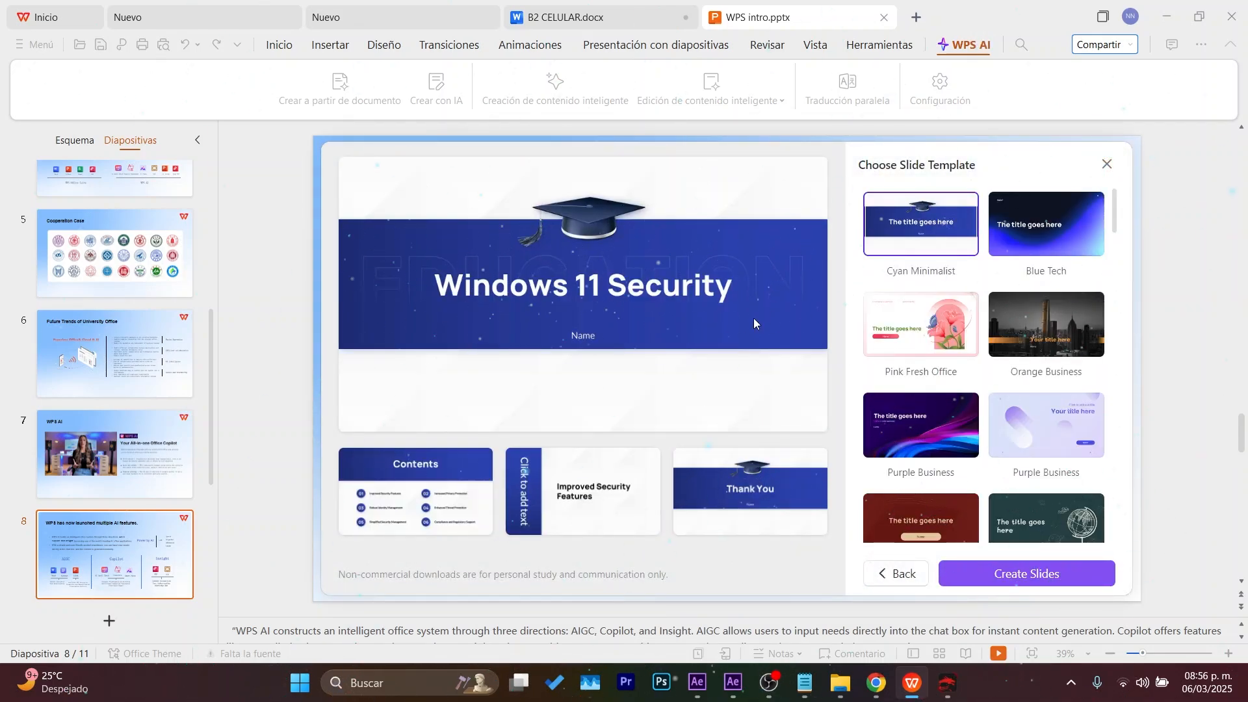
{"action": "left_click", "coordinate": [1040, 229]}
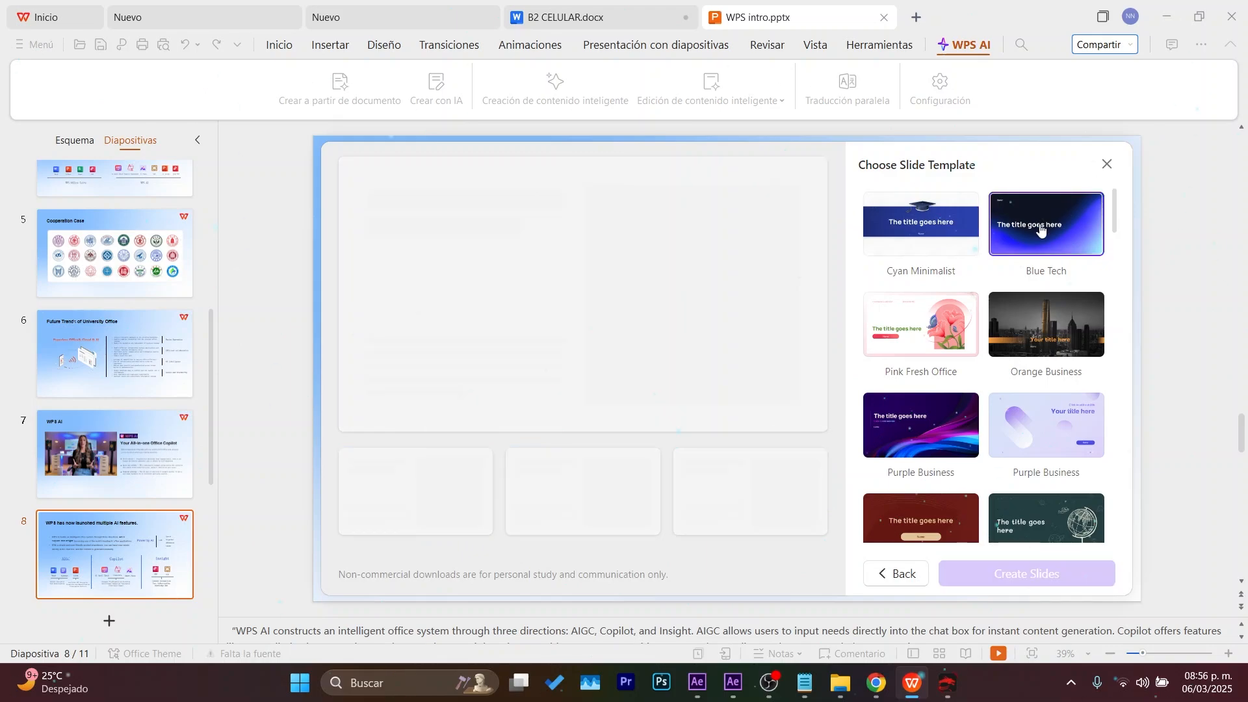
{"action": "left_click", "coordinate": [919, 441]}
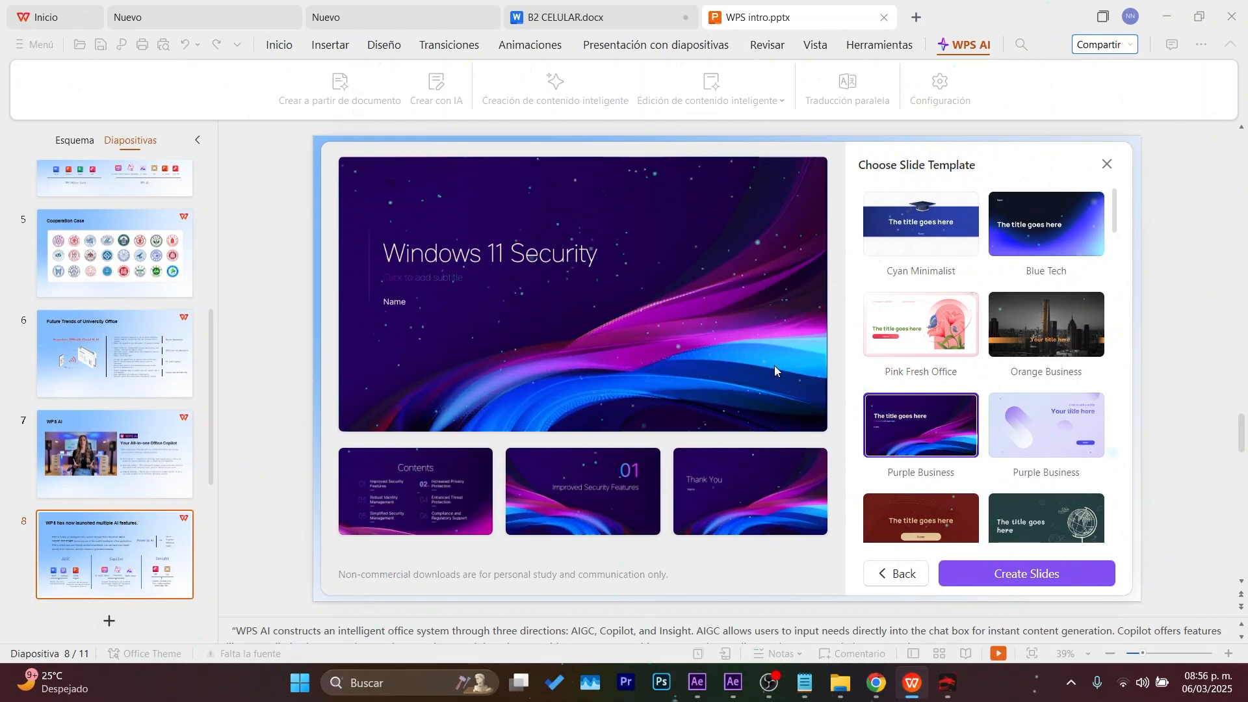
{"action": "scroll", "coordinate": [984, 416], "scroll_direction": "down", "scroll_amount": 3}
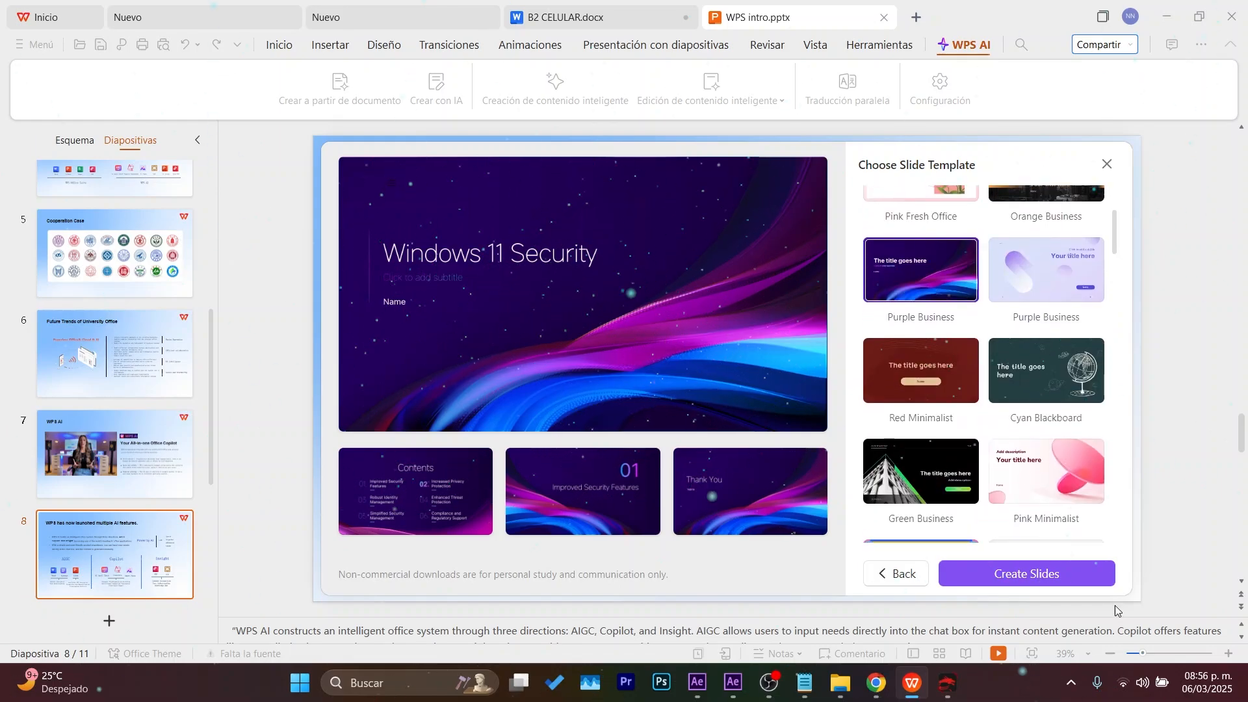